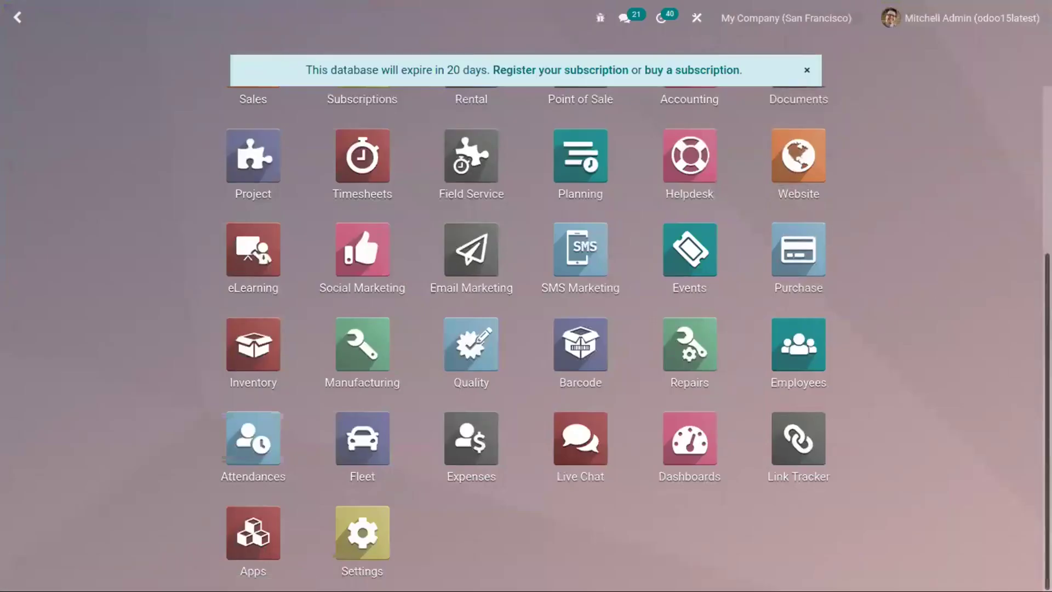
# - Open the customer invoices in the Accounting app and start a new invoice
pyautogui.scroll(4, 1005, 212)
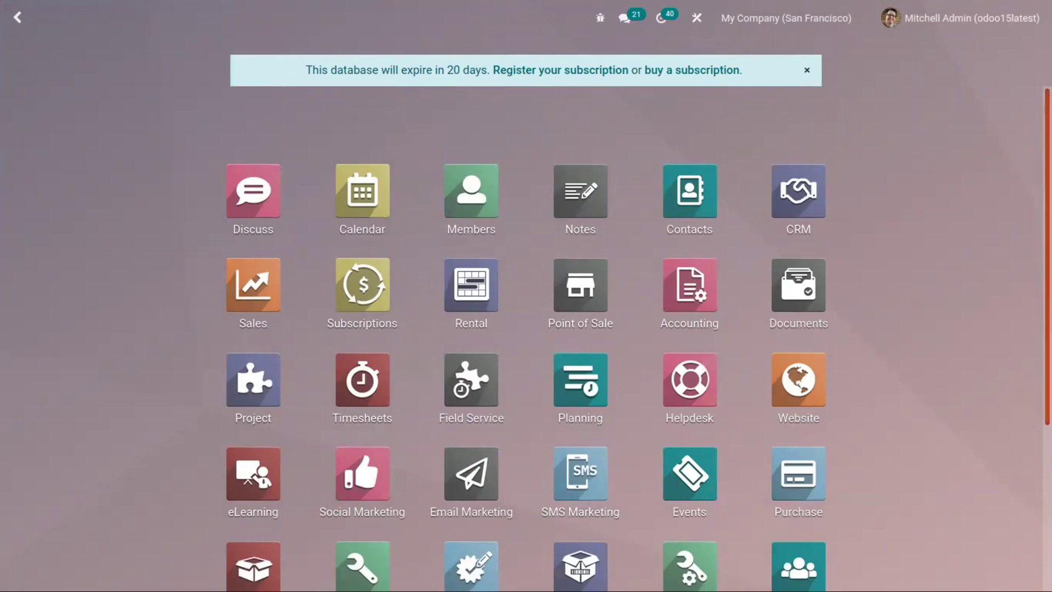
pyautogui.scroll(-4, 638, 340)
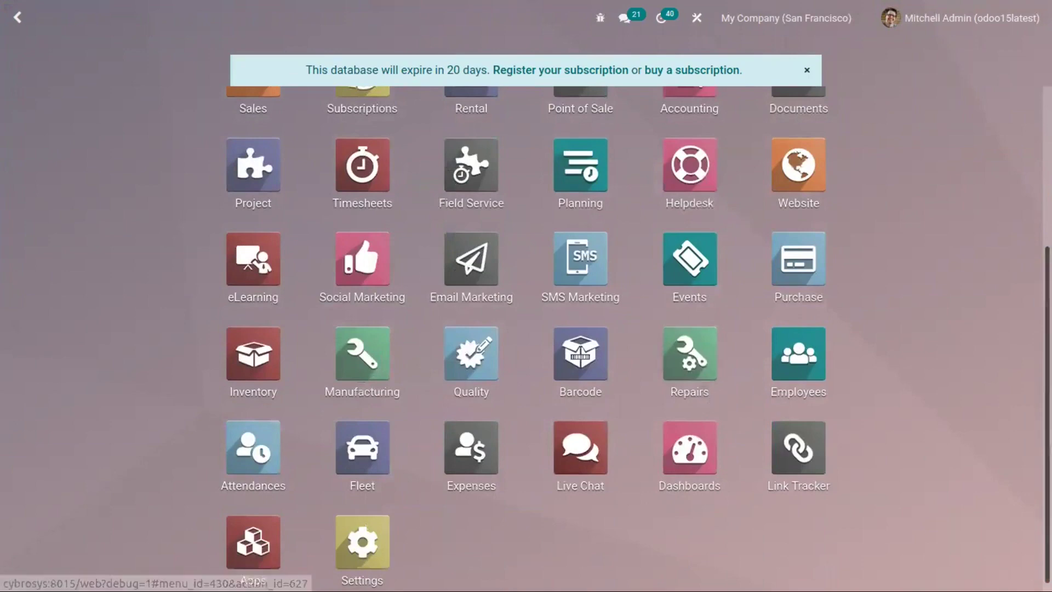
pyautogui.scroll(2, 558, 233)
pyautogui.click(681, 188)
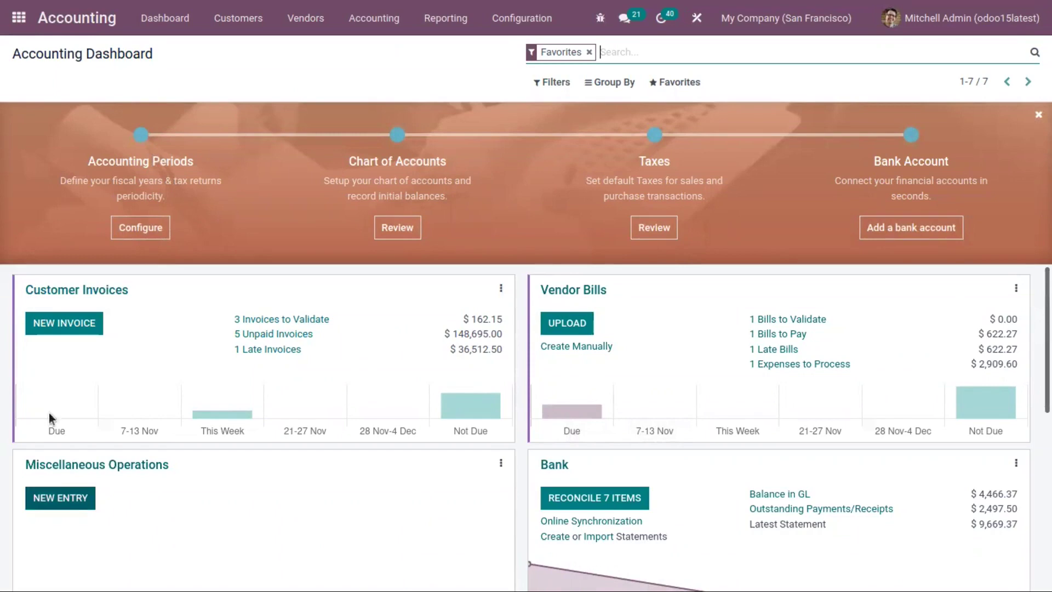
pyautogui.click(240, 44)
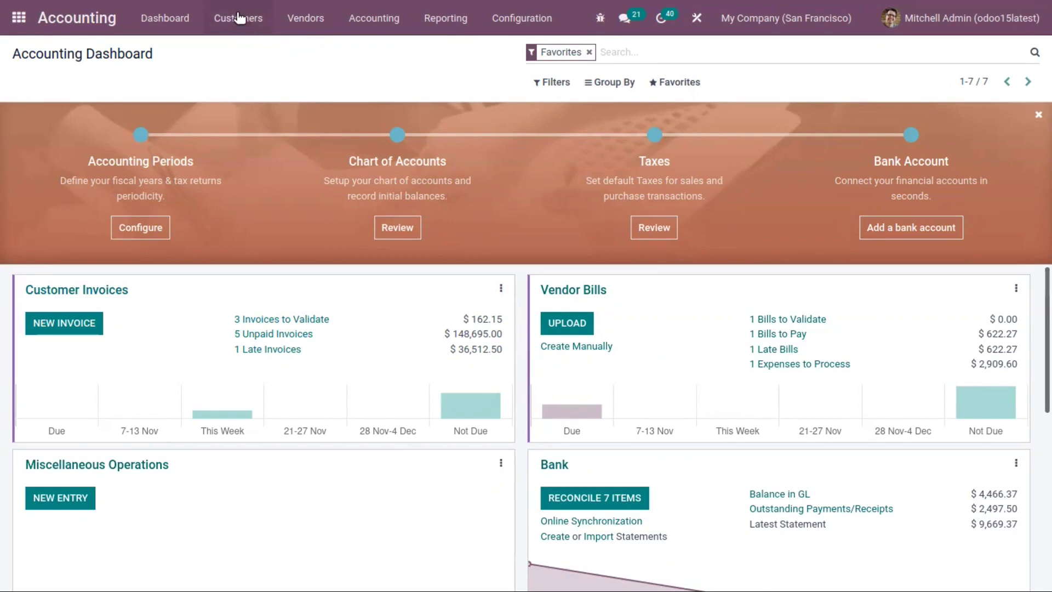
pyautogui.click(239, 18)
pyautogui.click(287, 47)
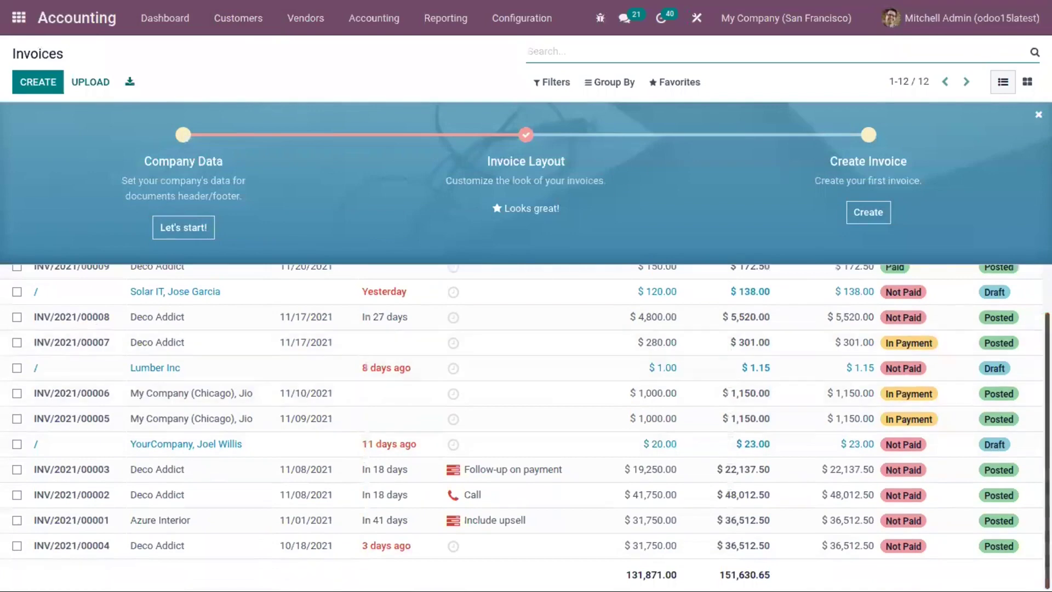
pyautogui.click(48, 84)
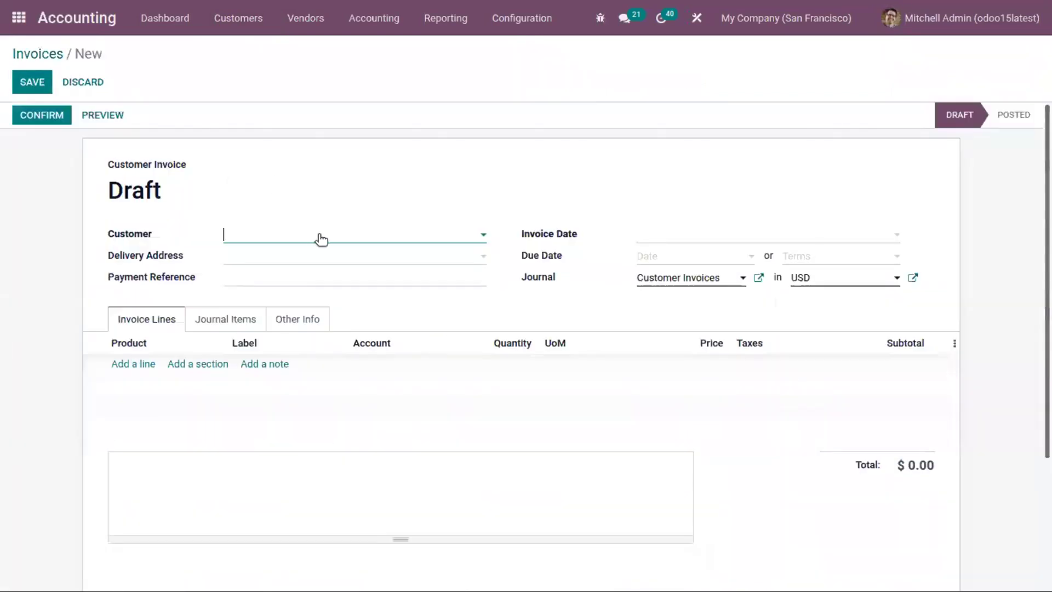
# - Set the invoice's customer to the partner listed between the Bloem GmbH and Deco Addict entries in the full partner search
pyautogui.click(318, 237)
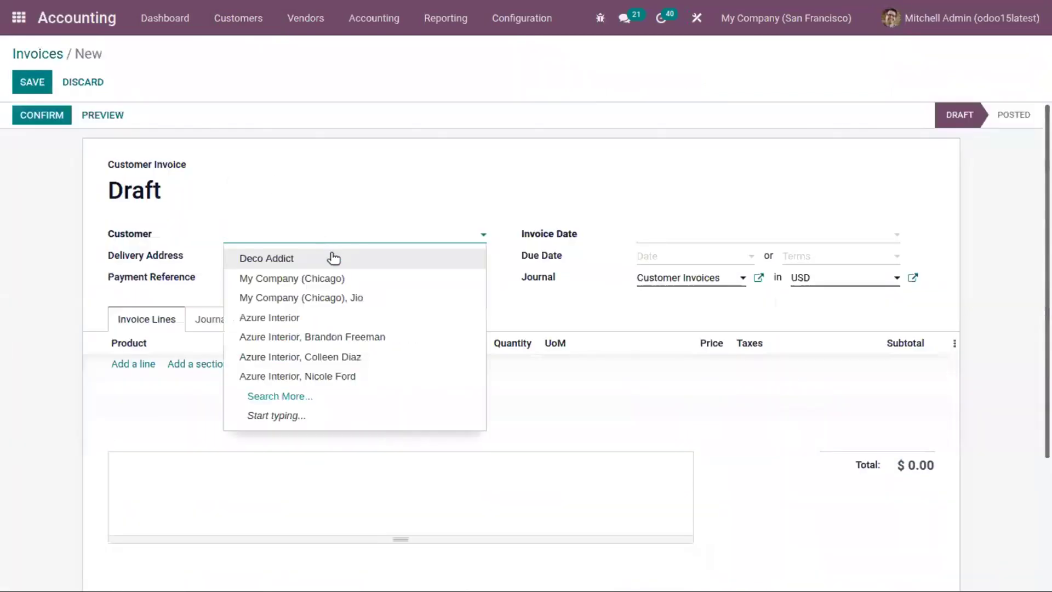
pyautogui.click(295, 396)
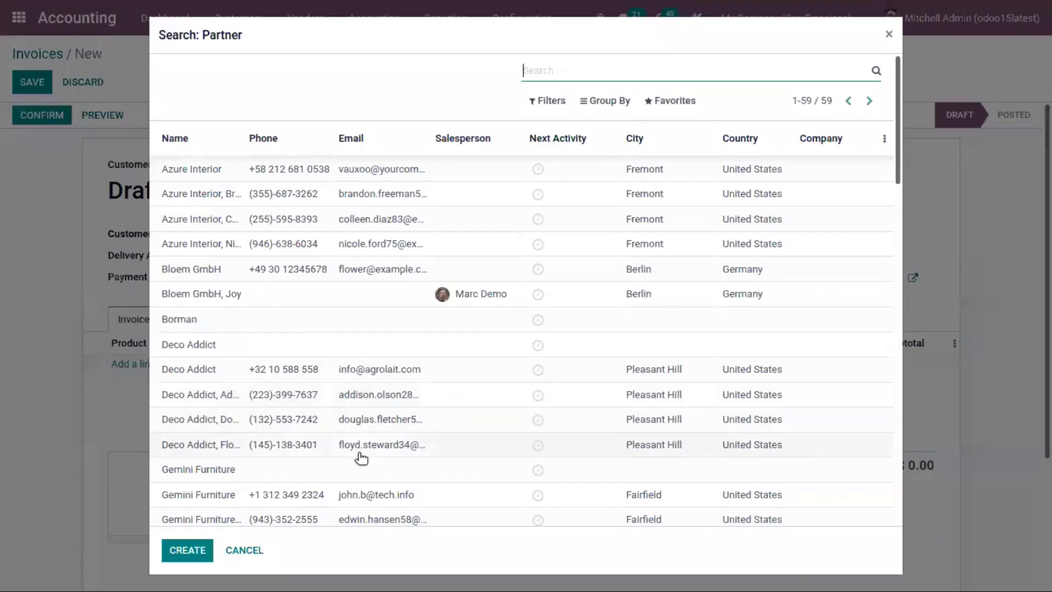
pyautogui.click(573, 326)
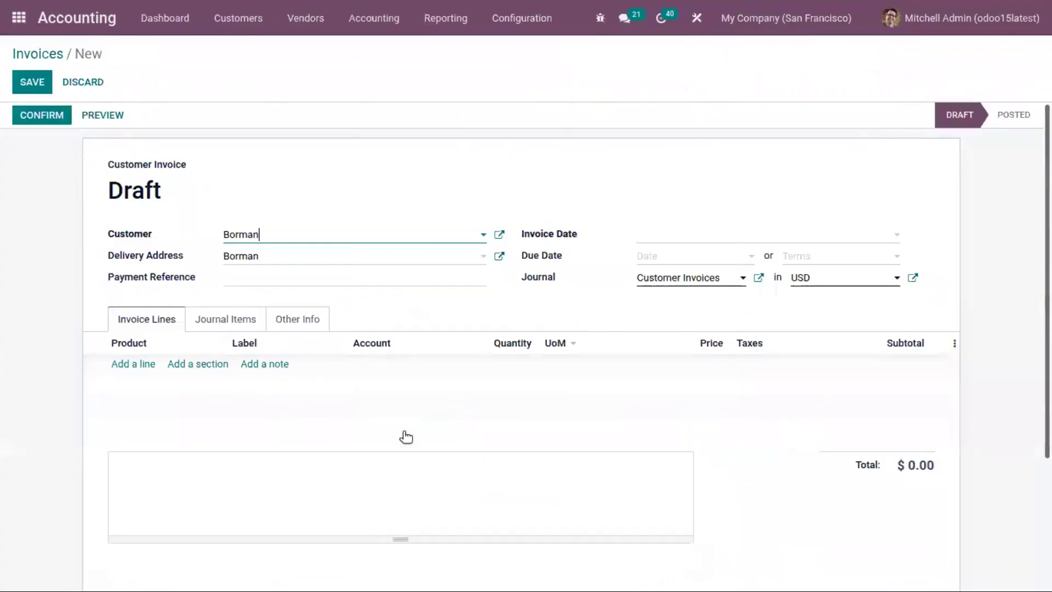
pyautogui.click(301, 277)
pyautogui.click(187, 252)
# - Set the invoice date to 11/20/2021 and the due date terms to 15 Days
pyautogui.click(651, 243)
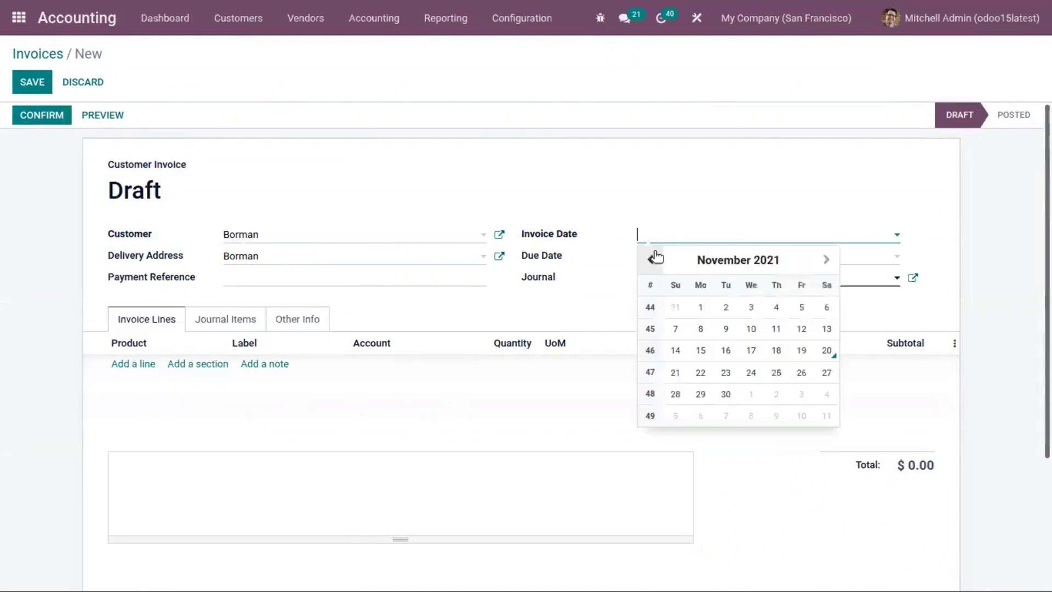
pyautogui.click(826, 352)
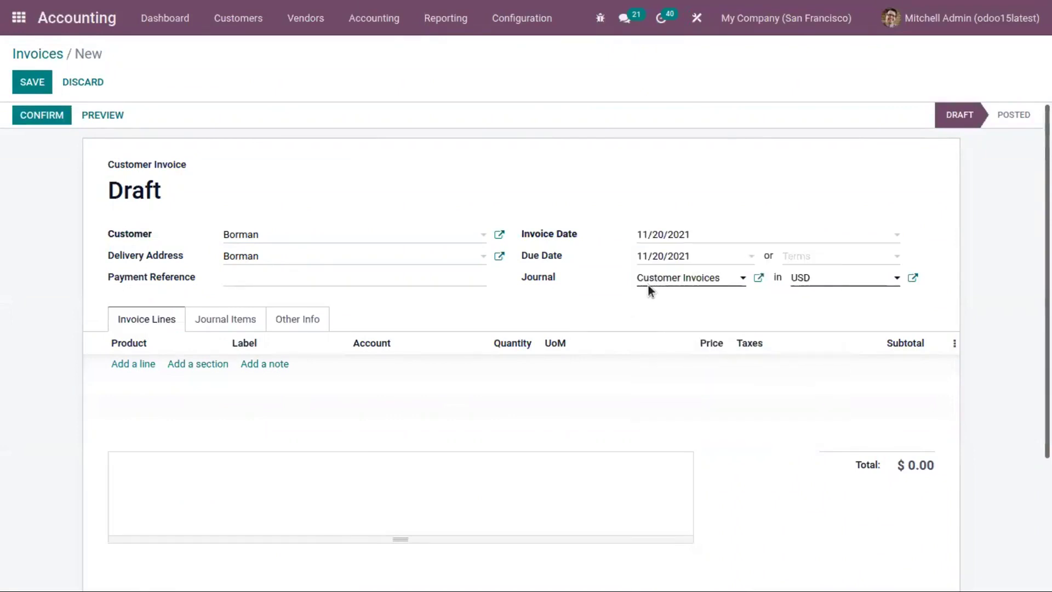
pyautogui.click(666, 256)
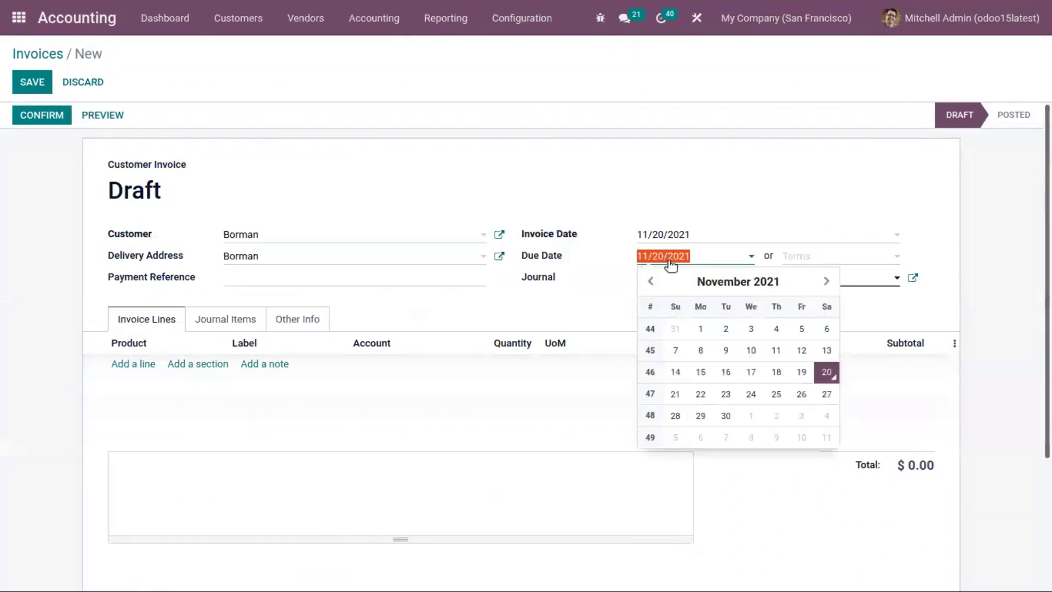
pyautogui.click(676, 394)
pyautogui.click(793, 257)
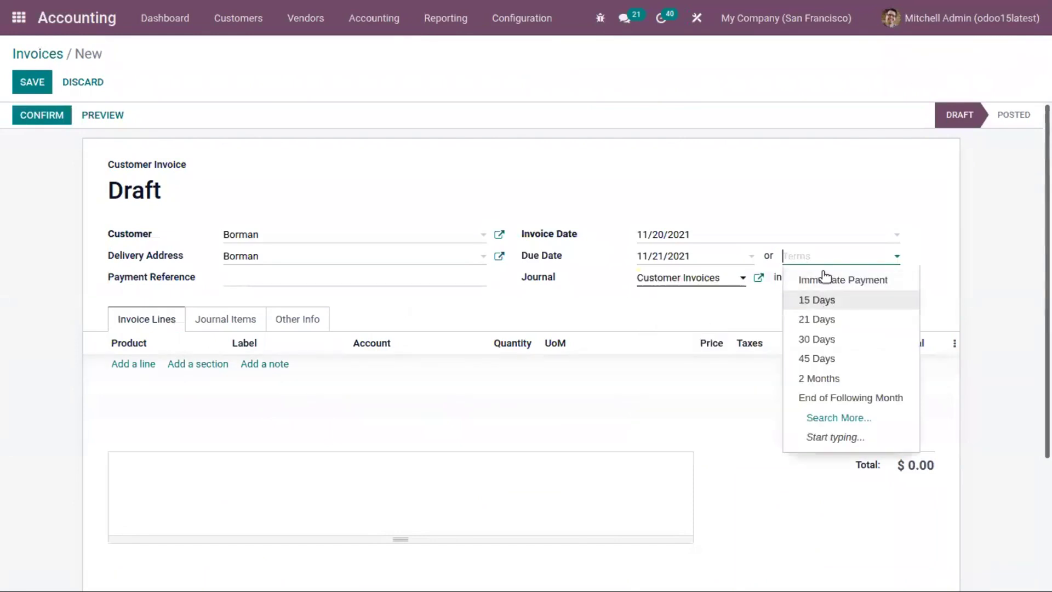
pyautogui.click(811, 301)
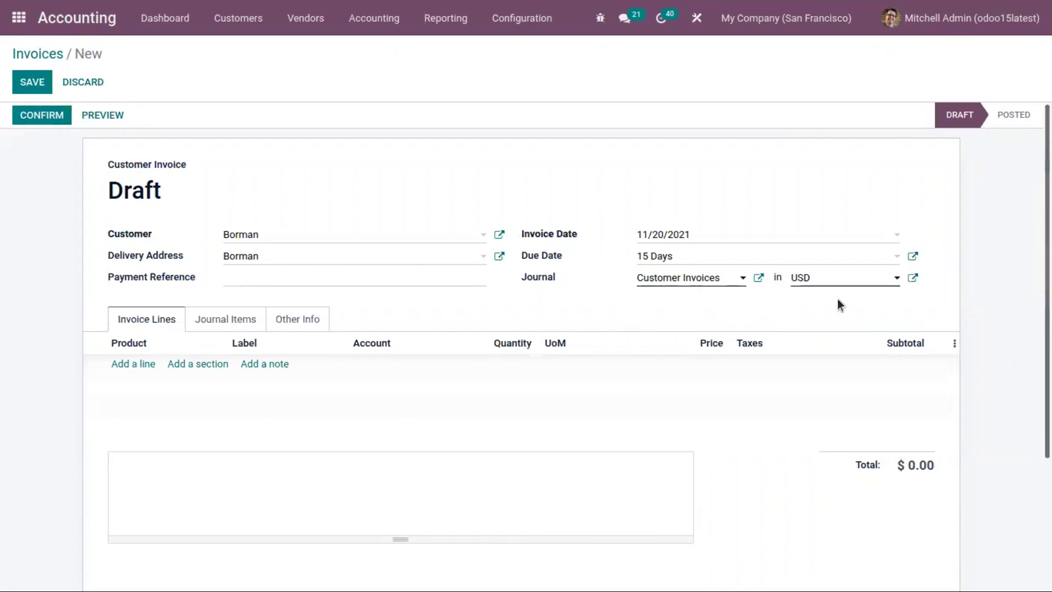
# - Add an invoice line for [FURN_5800] Cable Management Box with quantity 3 and confirm the invoice
pyautogui.click(146, 364)
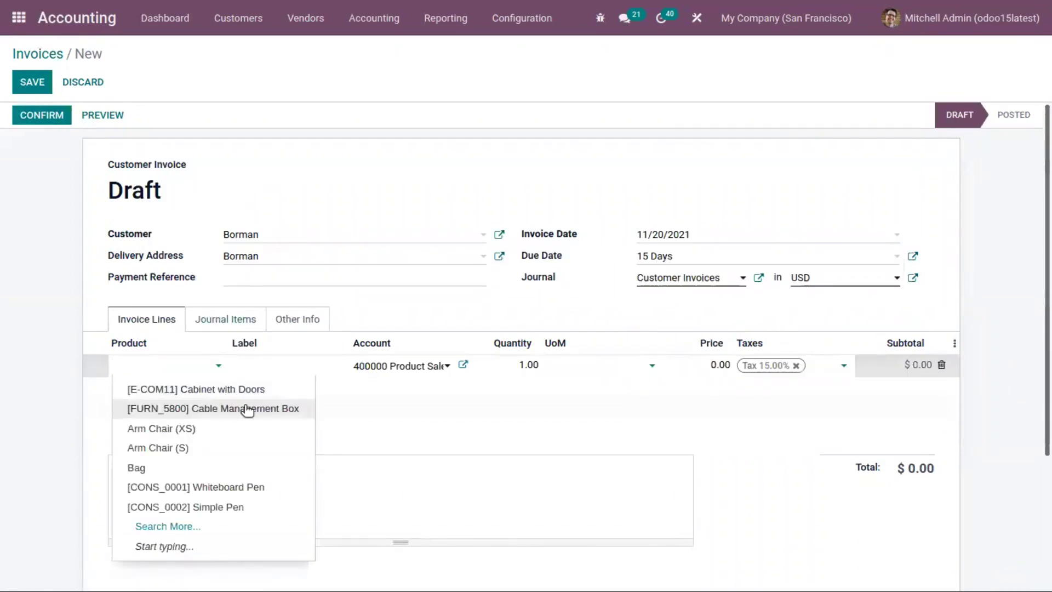
pyautogui.click(248, 409)
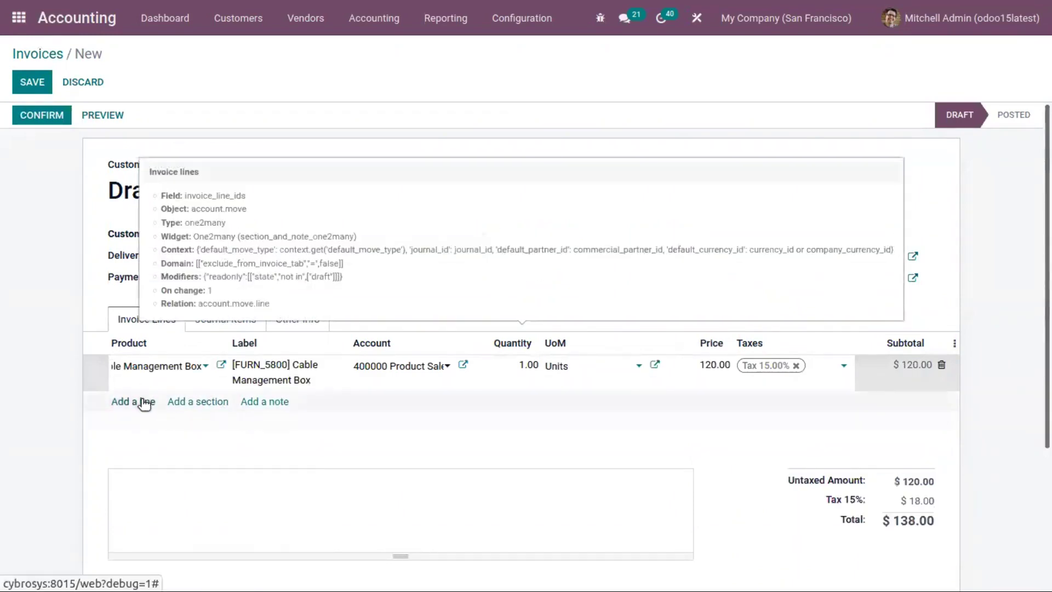
pyautogui.write('3')
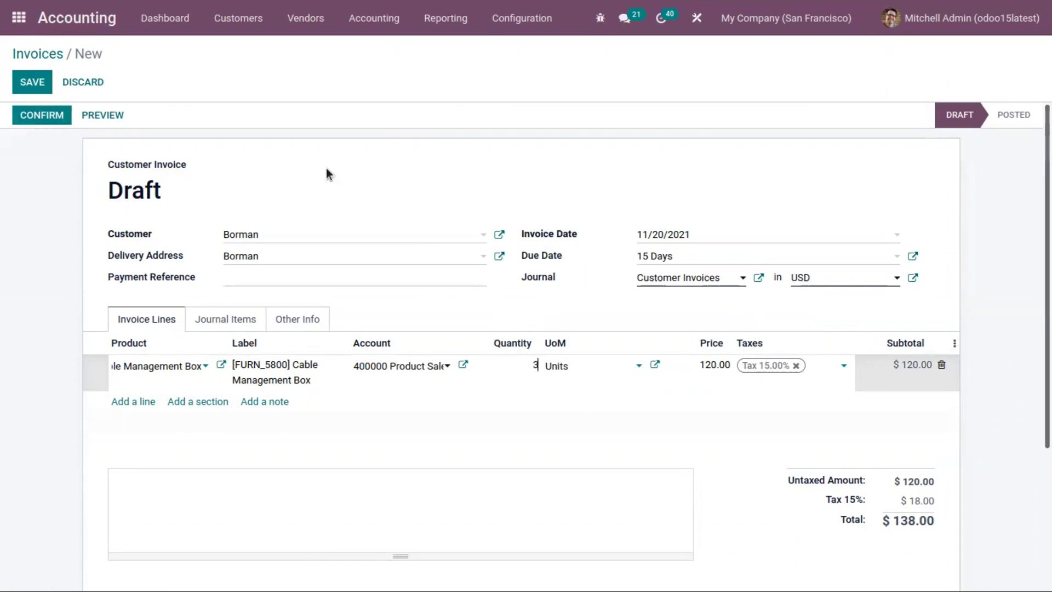
pyautogui.click(380, 167)
pyautogui.click(45, 112)
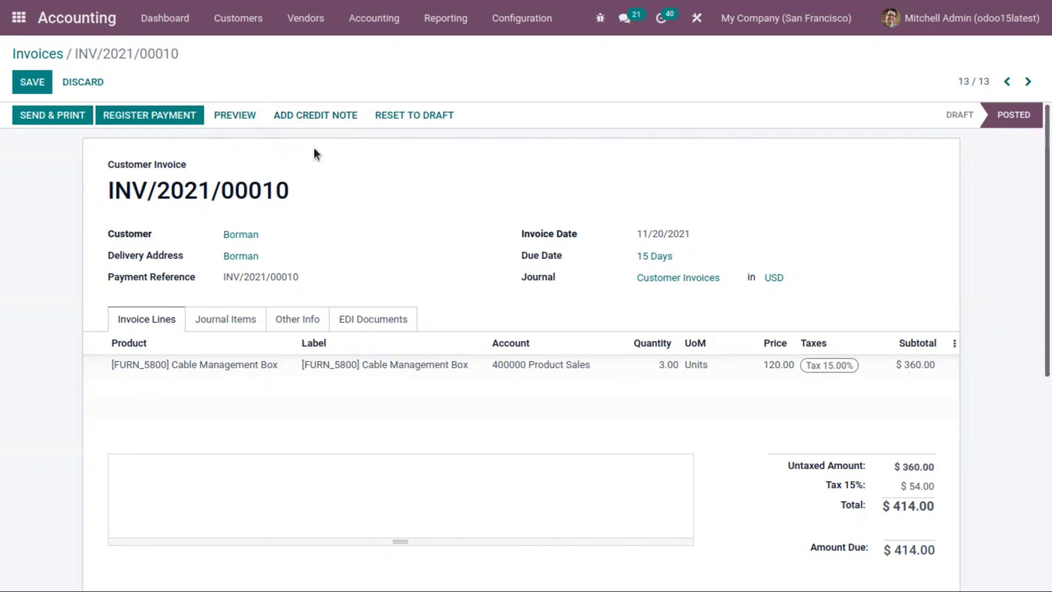
# - Start a credit note for the posted invoice, compare the three credit methods and settle on Partial Refund
pyautogui.click(291, 112)
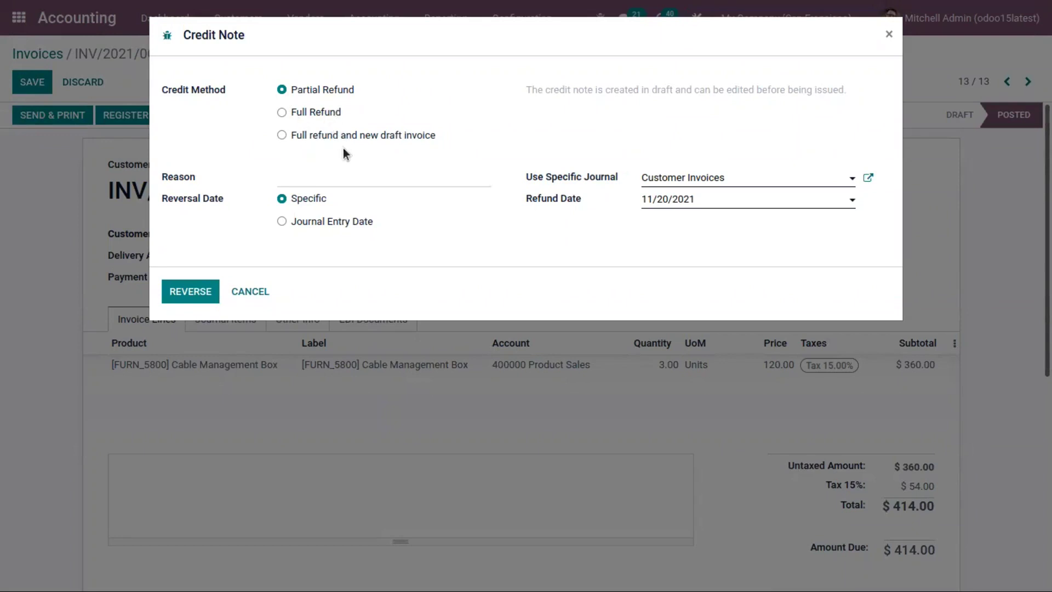
pyautogui.click(324, 110)
pyautogui.doubleClick(326, 91)
pyautogui.click(328, 113)
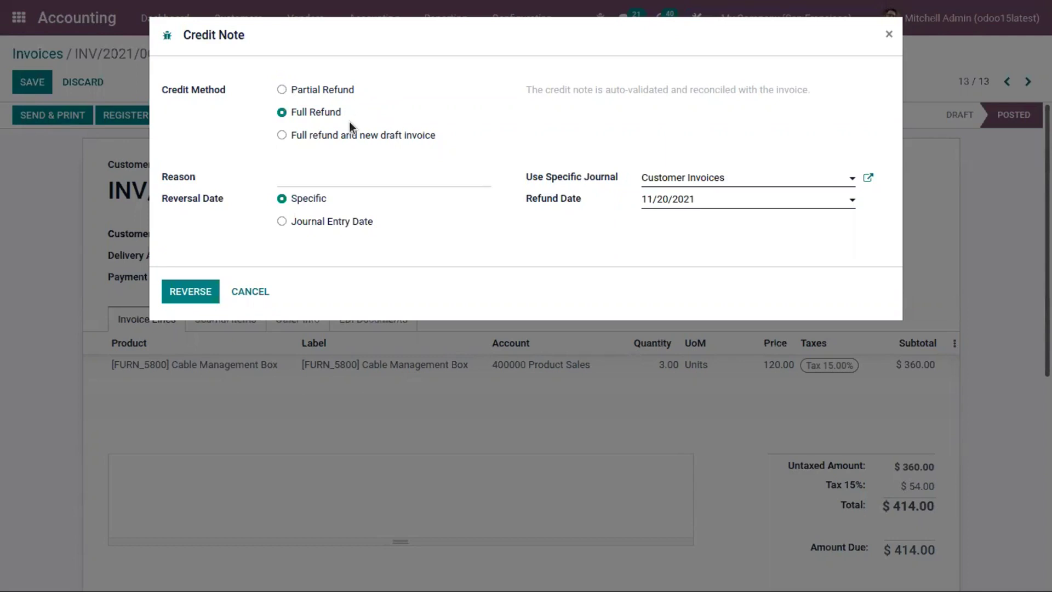
pyautogui.click(335, 134)
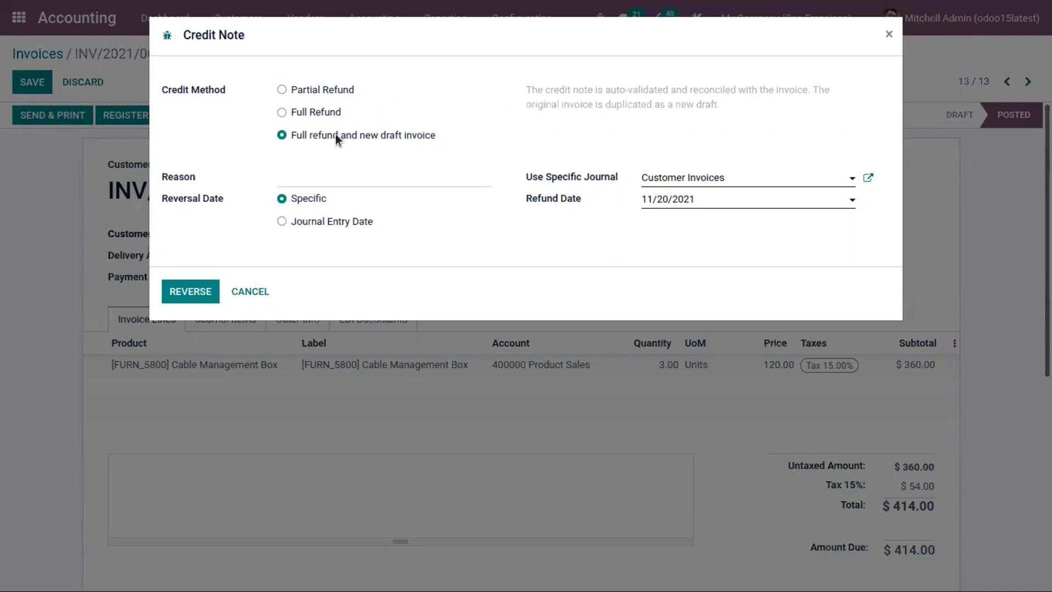
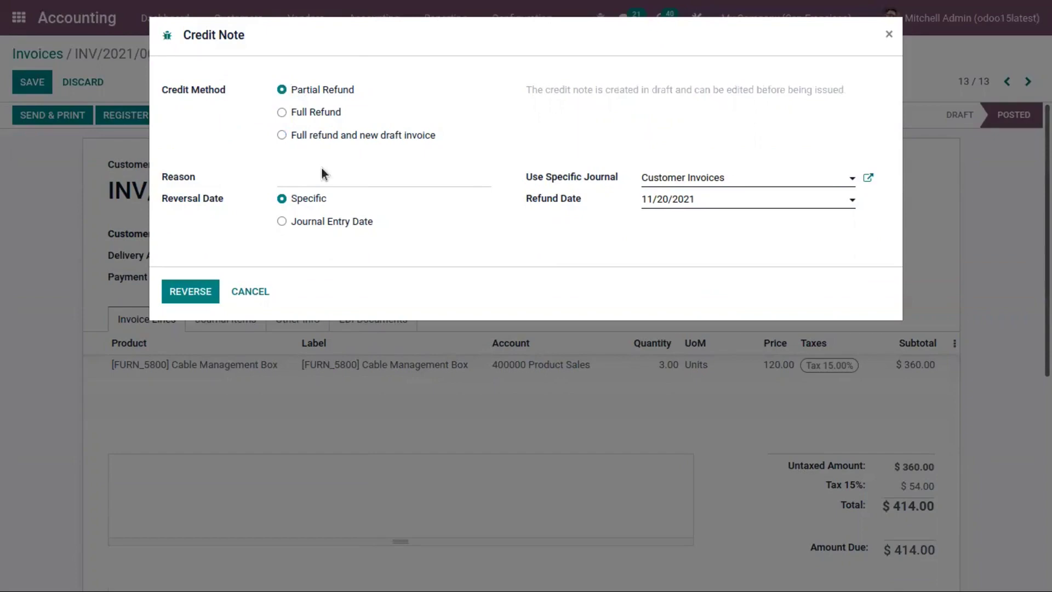
# - Enter "Found one product damaged" as the reason for the credit note
pyautogui.click(328, 174)
pyautogui.write('Found one ')
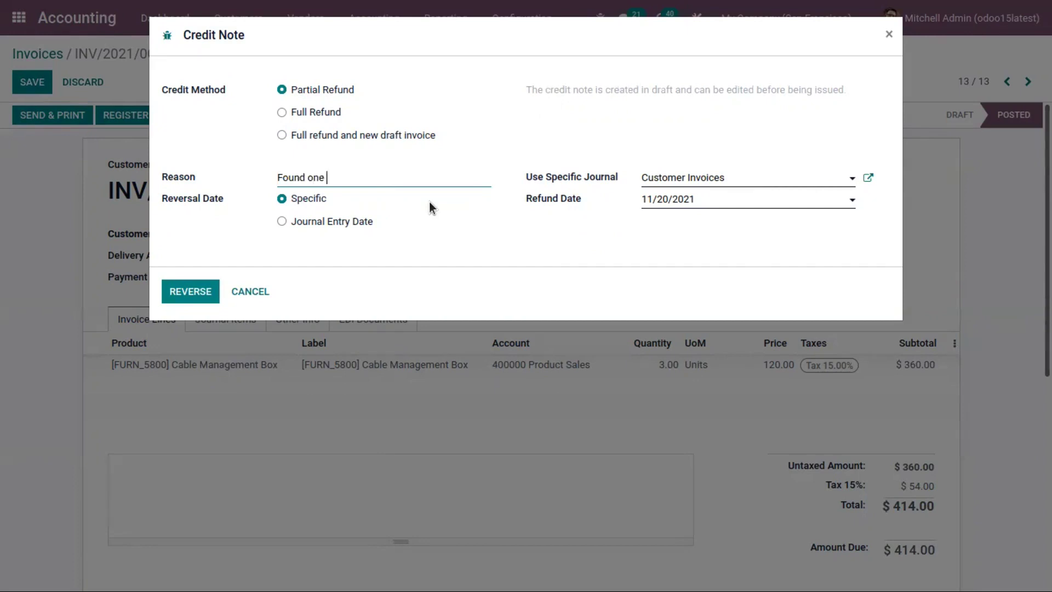
pyautogui.write('product damaged')
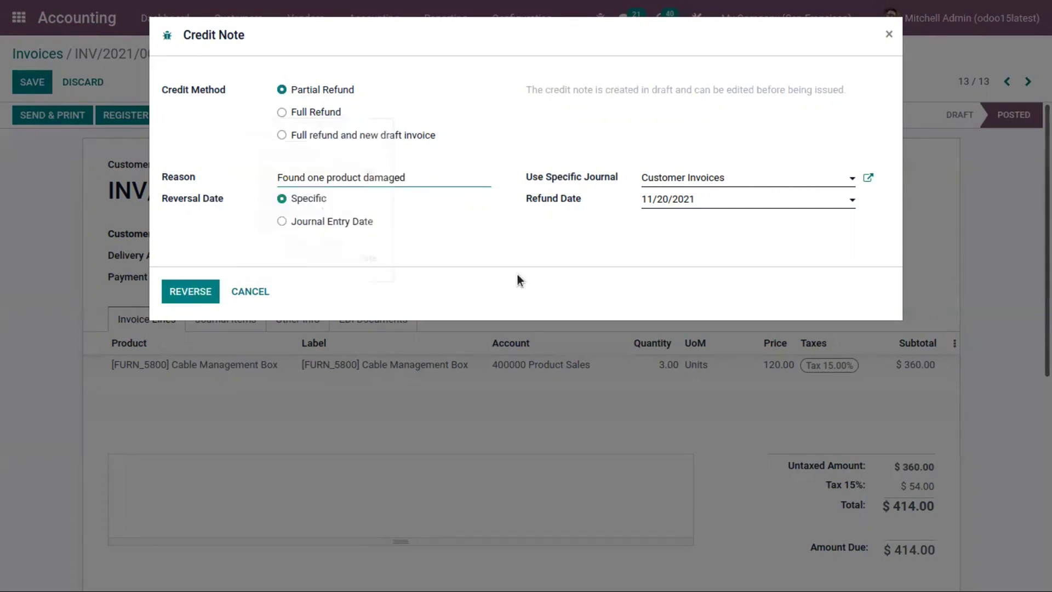
# - Compare the reversal date options, keep Specific with refund date 11/20/2021, and reverse the invoice
pyautogui.click(319, 222)
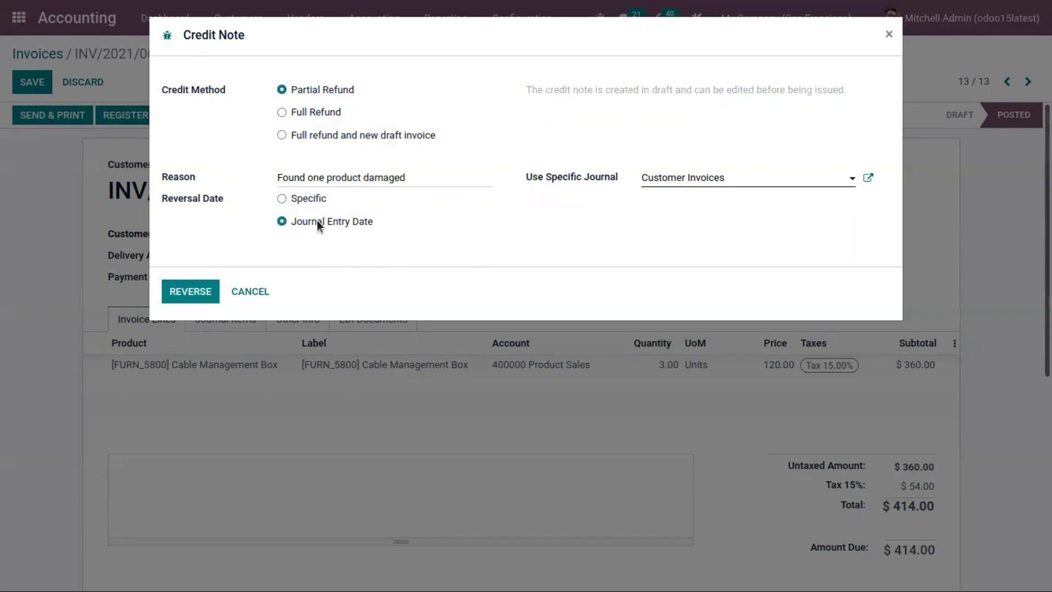
pyautogui.click(300, 199)
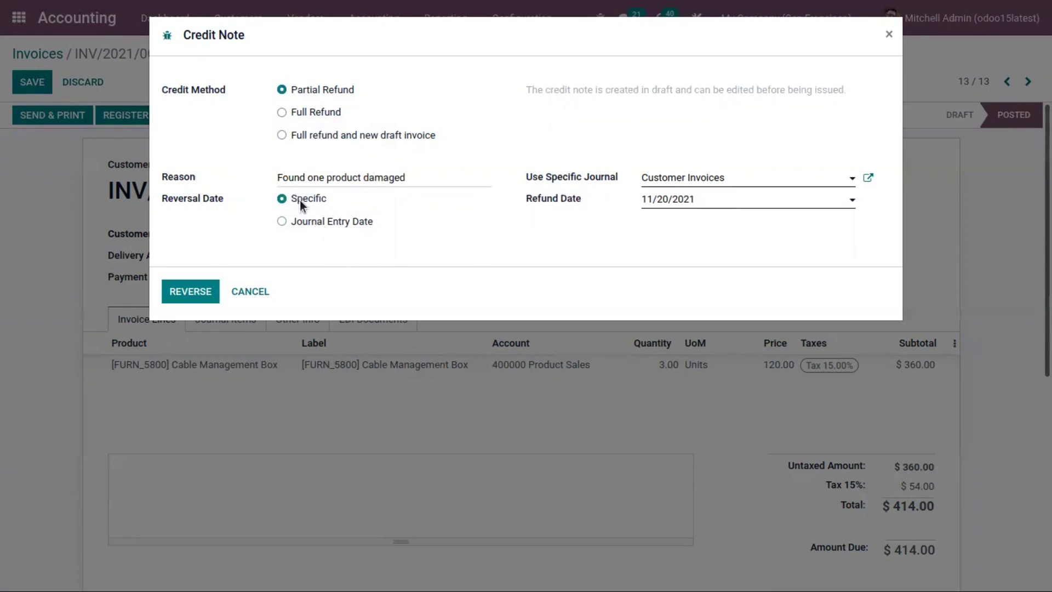
pyautogui.click(651, 202)
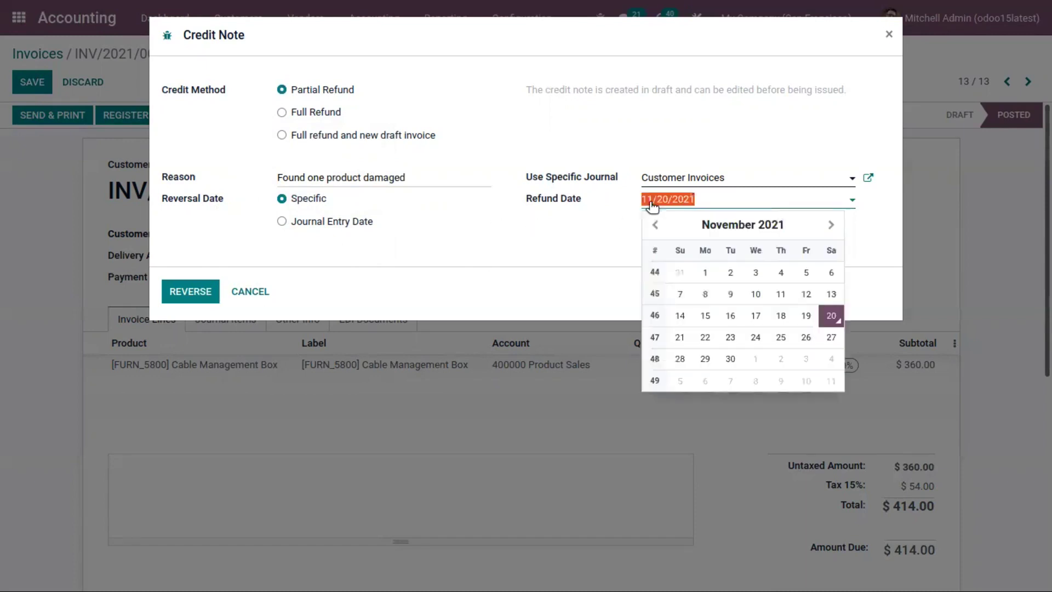
pyautogui.click(590, 212)
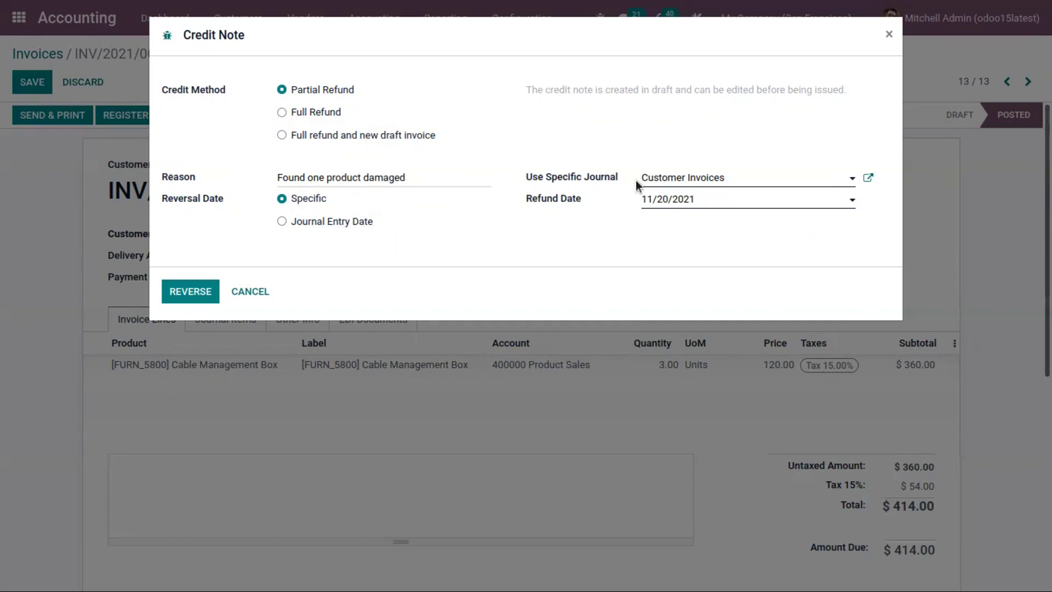
pyautogui.click(191, 286)
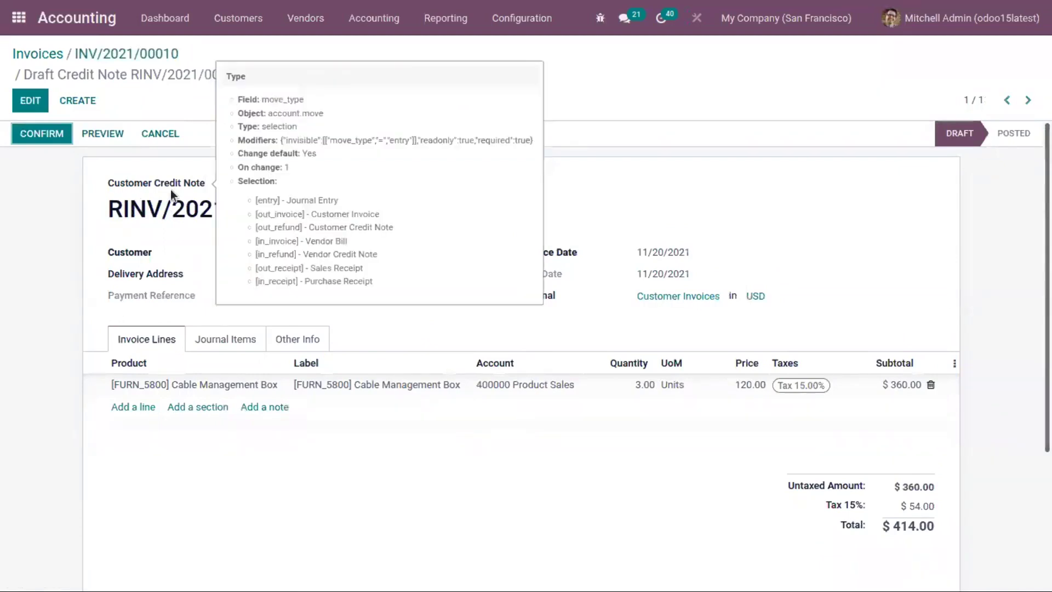
# - Highlight the credit note's number and put the draft credit note into edit mode
pyautogui.moveTo(106, 208); pyautogui.dragTo(306, 210)
pyautogui.click(121, 186)
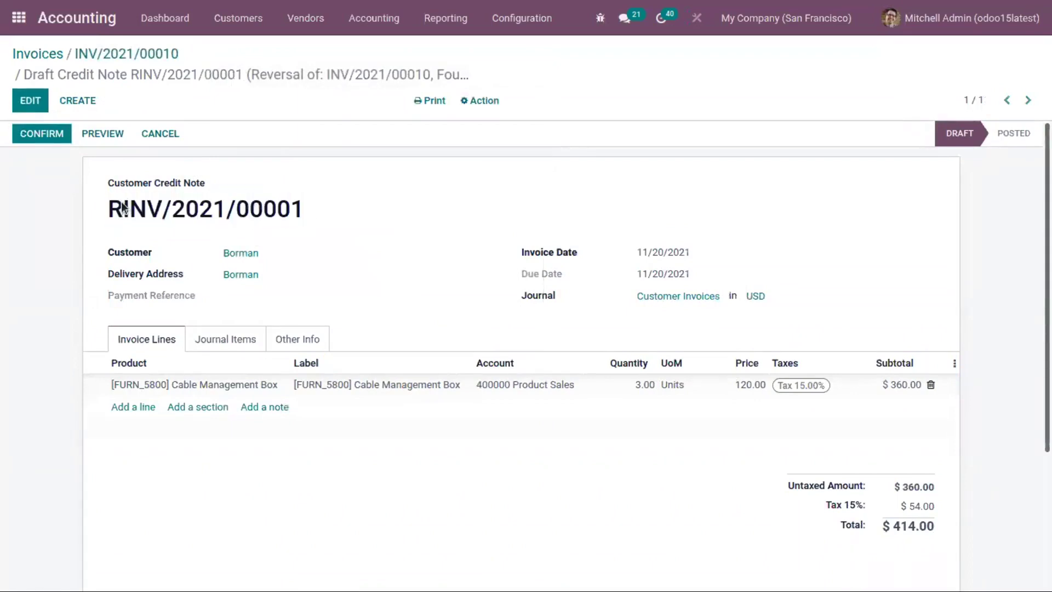
pyautogui.click(120, 204)
pyautogui.click(121, 203)
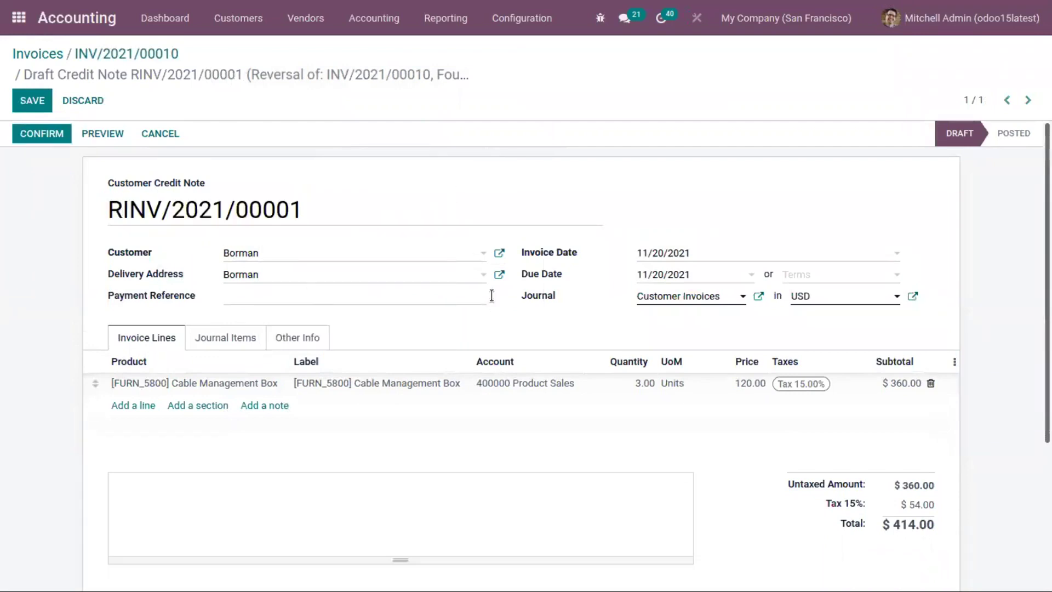
# - Set the Cable Management Box quantity to 1 on the draft credit note, then save and confirm the note
pyautogui.scroll(-1, 526, 326)
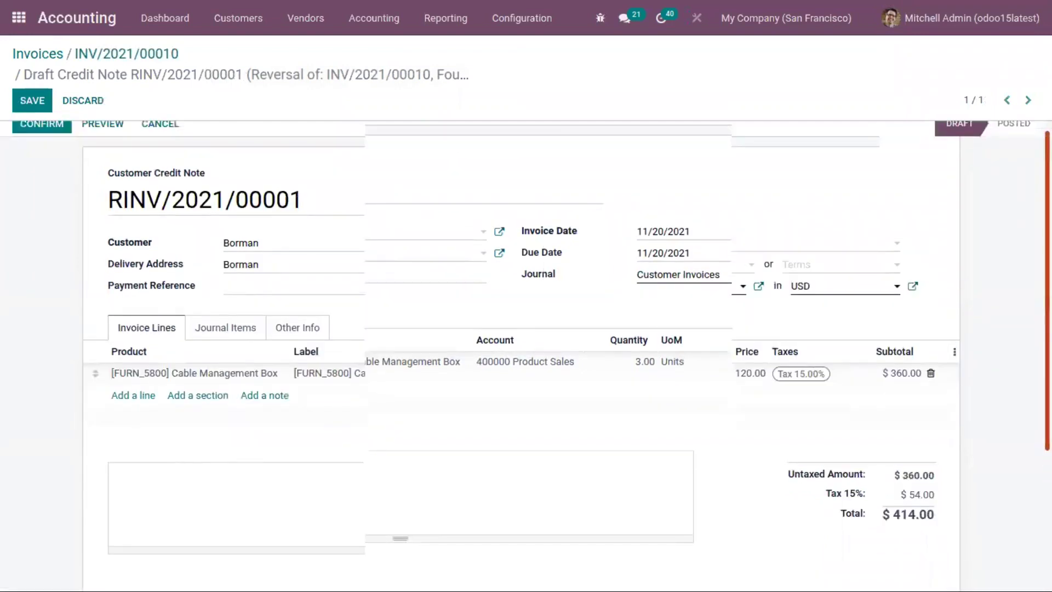
pyautogui.scroll(1, 527, 326)
pyautogui.scroll(-1, 526, 343)
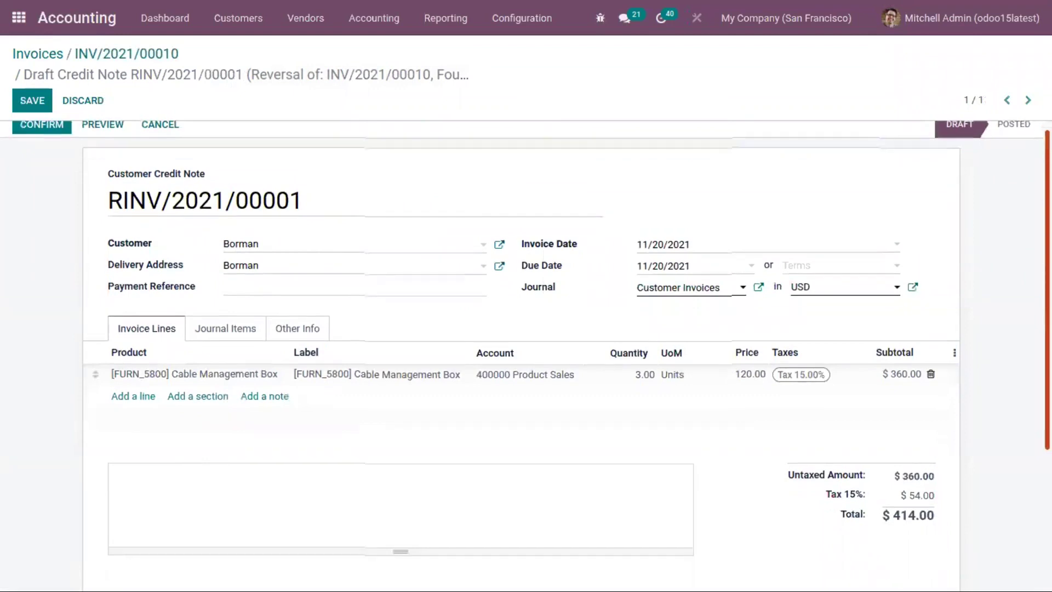
pyautogui.scroll(1, 976, 357)
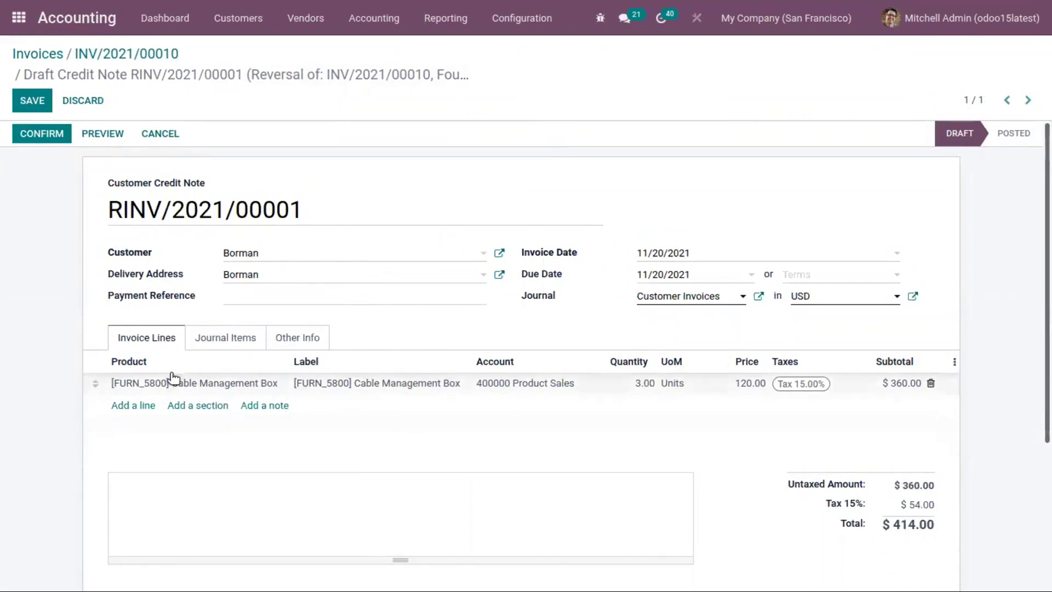
pyautogui.click(643, 389)
pyautogui.click(641, 427)
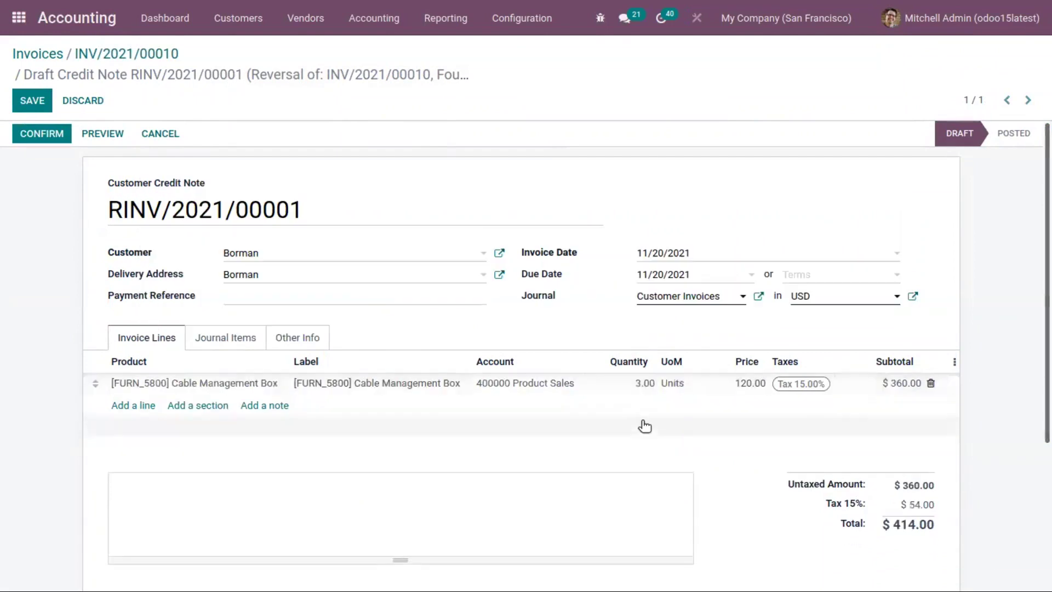
pyautogui.click(639, 387)
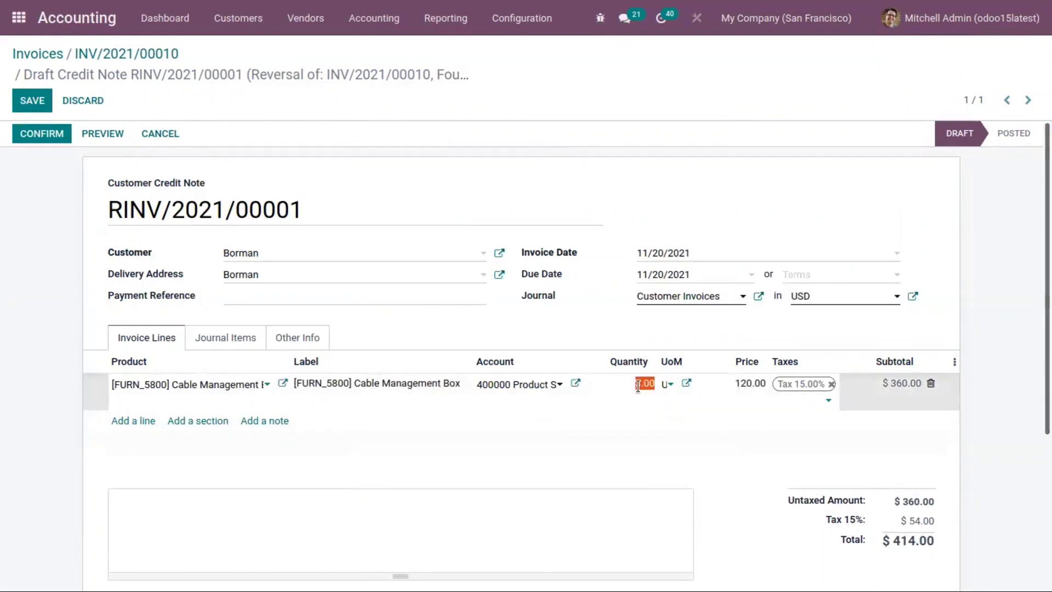
pyautogui.write('1')
pyautogui.click(560, 336)
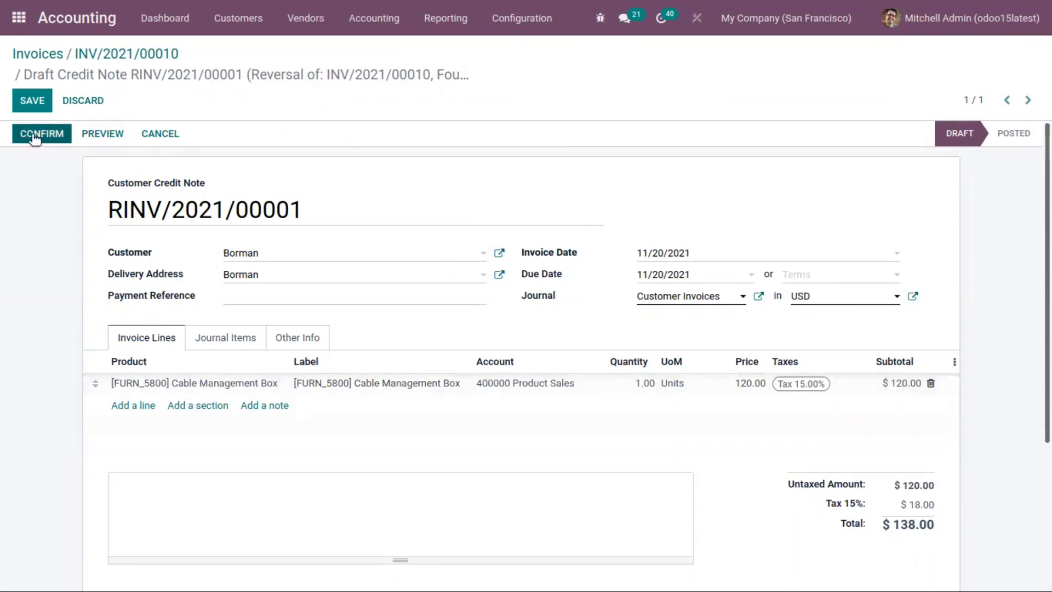
pyautogui.click(34, 103)
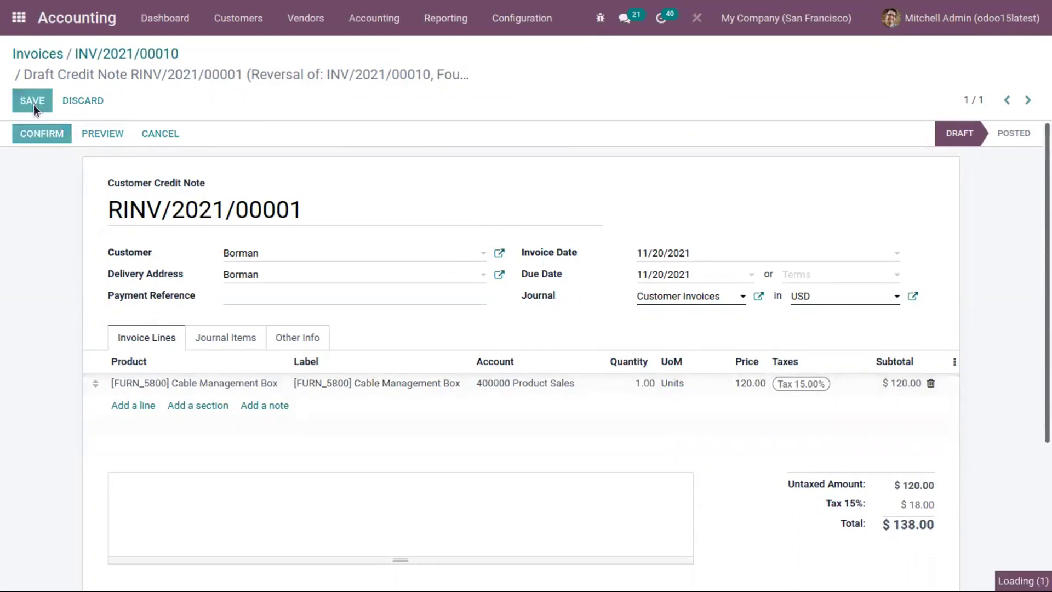
pyautogui.click(35, 132)
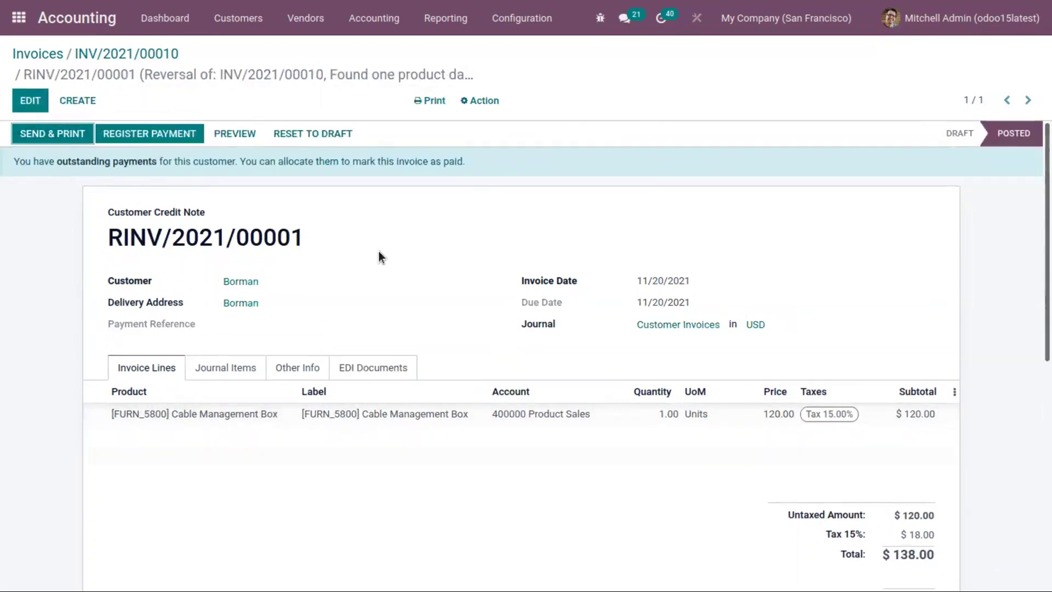
# - Open the Sales journal items to examine the entries posted for the credit note and its original invoice
pyautogui.click(351, 21)
pyautogui.click(348, 64)
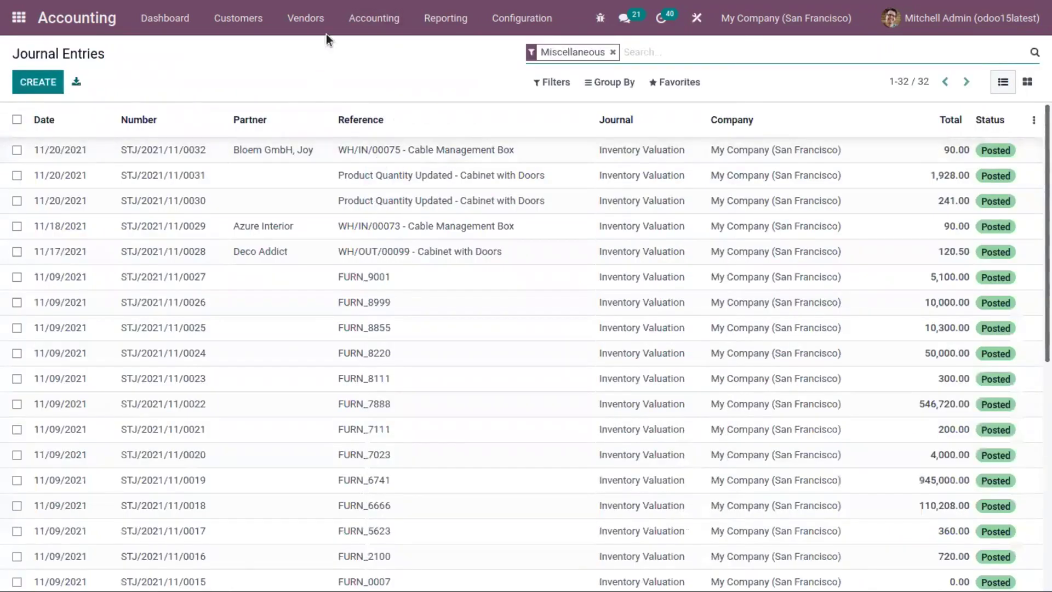
pyautogui.click(358, 27)
pyautogui.click(369, 87)
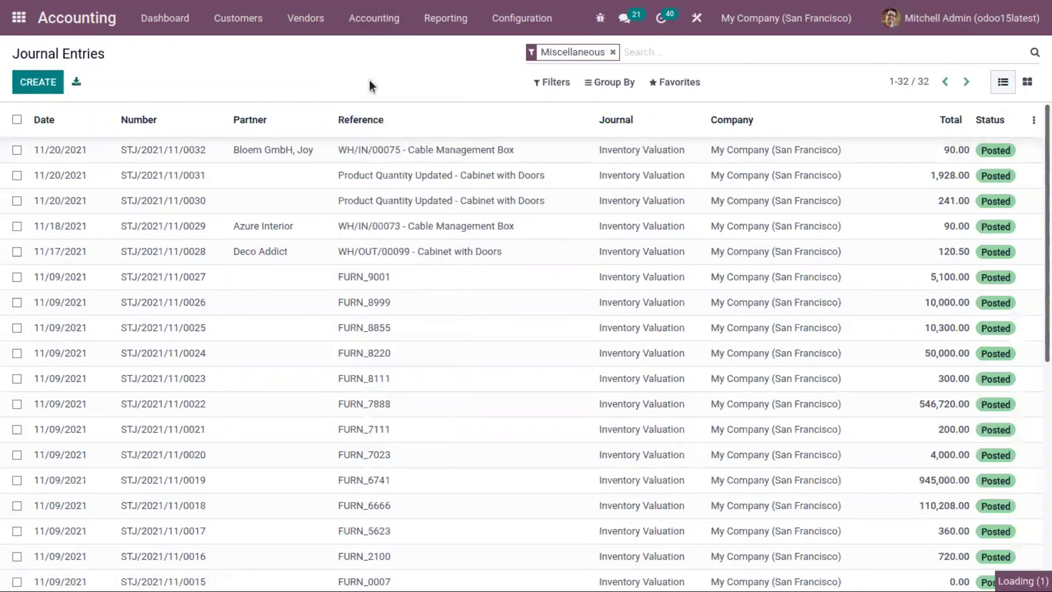
pyautogui.click(351, 19)
pyautogui.click(395, 127)
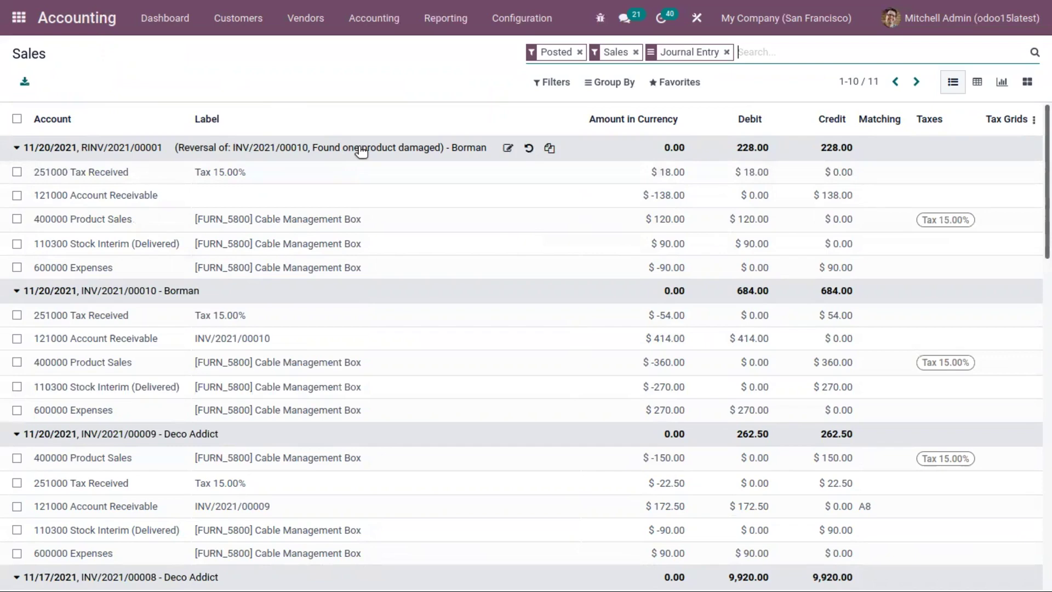
# - View the customer credit notes list, look at a blank new credit note form and return to the list
pyautogui.click(246, 19)
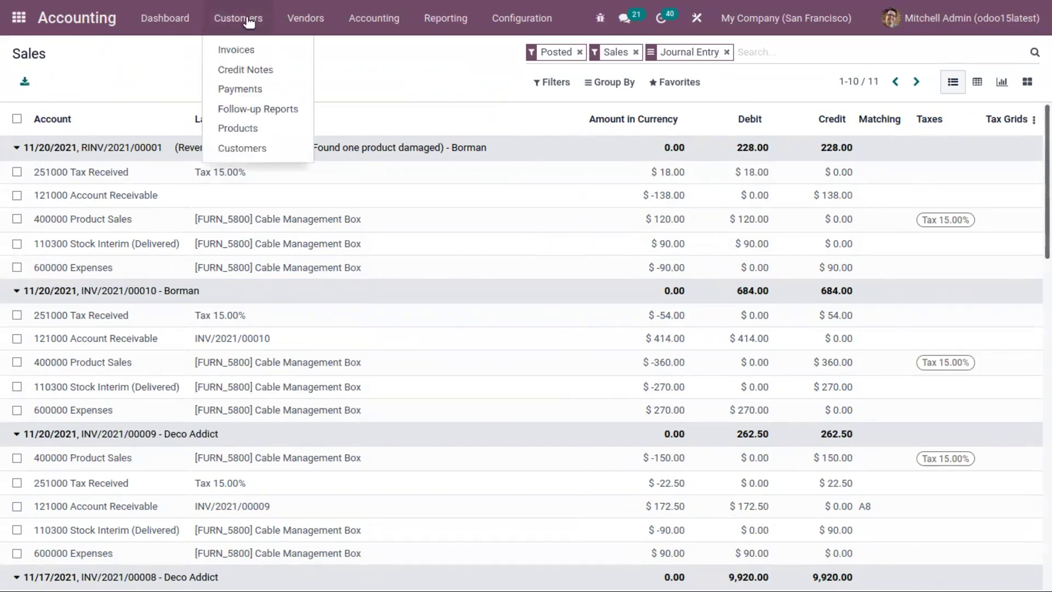
pyautogui.click(242, 70)
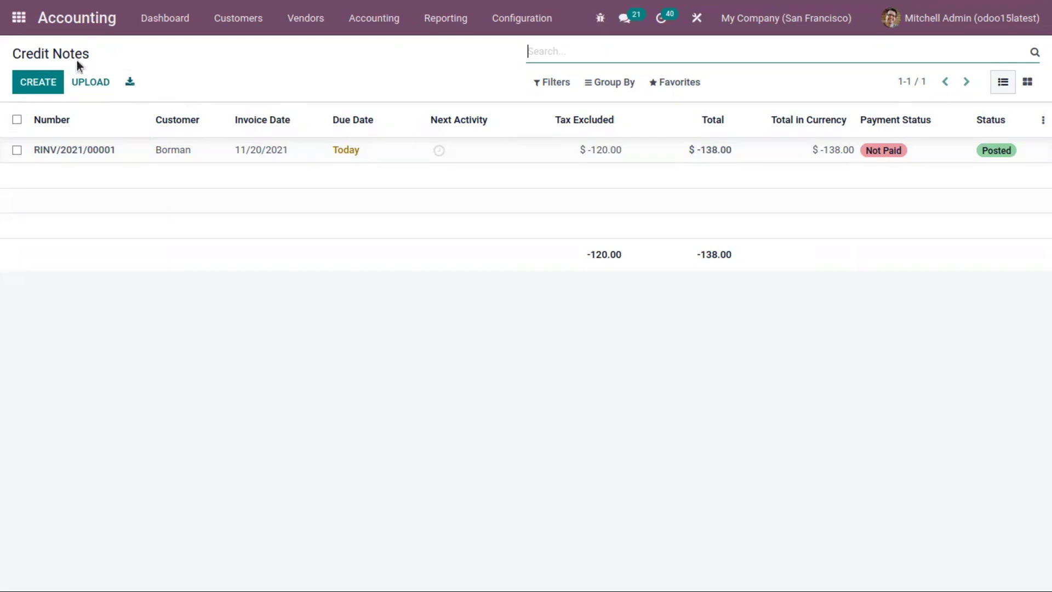
pyautogui.click(47, 88)
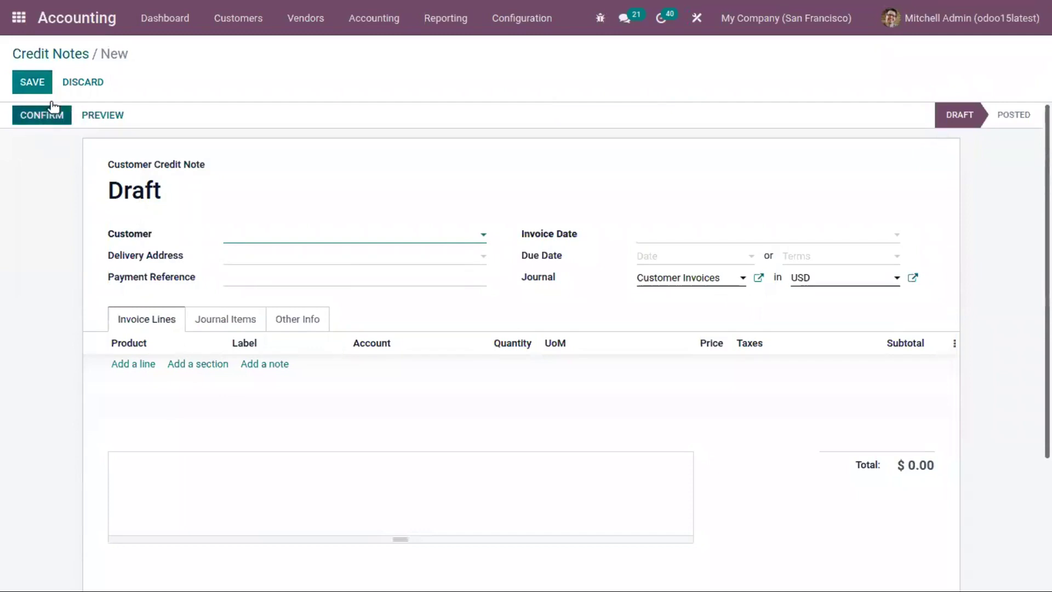
pyautogui.click(59, 56)
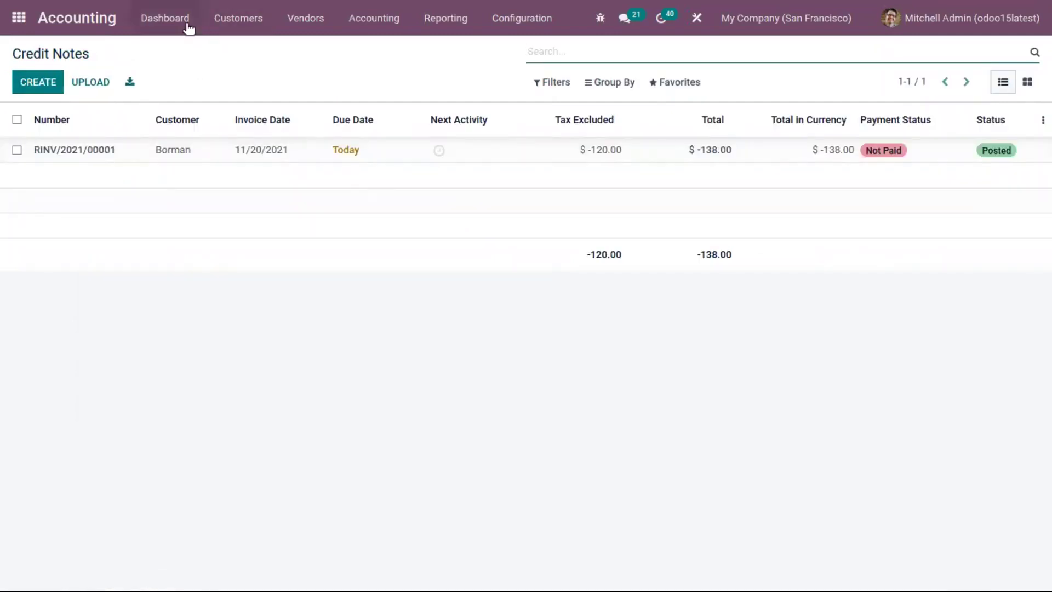
# - Reverse Deco Addict's invoice INV/2021/00003 with a Full Refund credit note, keeping the Specific reversal date 11/20/2021
pyautogui.click(254, 14)
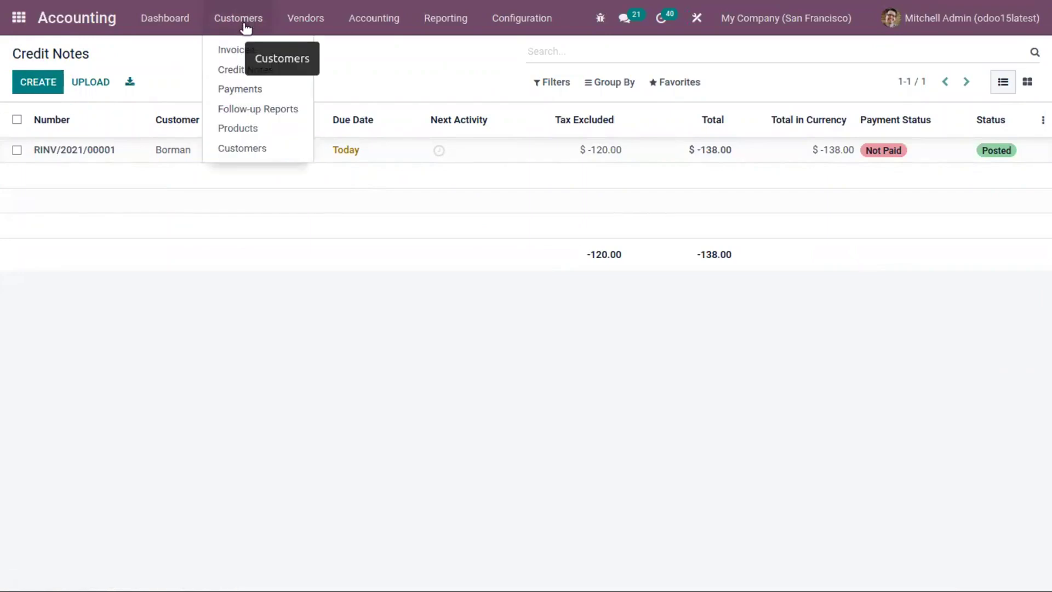
pyautogui.click(229, 50)
pyautogui.click(241, 549)
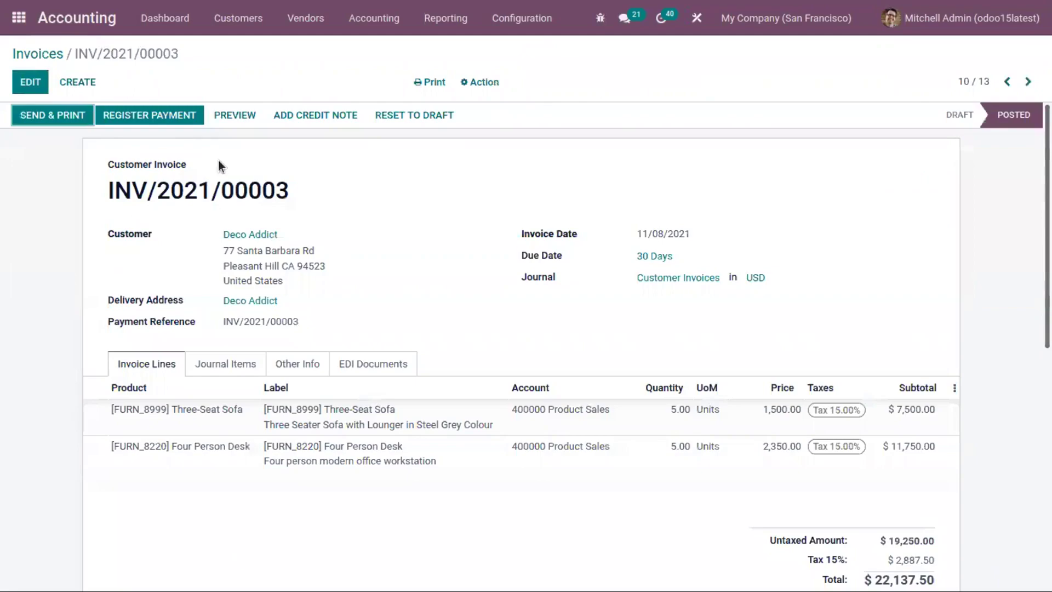
pyautogui.click(310, 115)
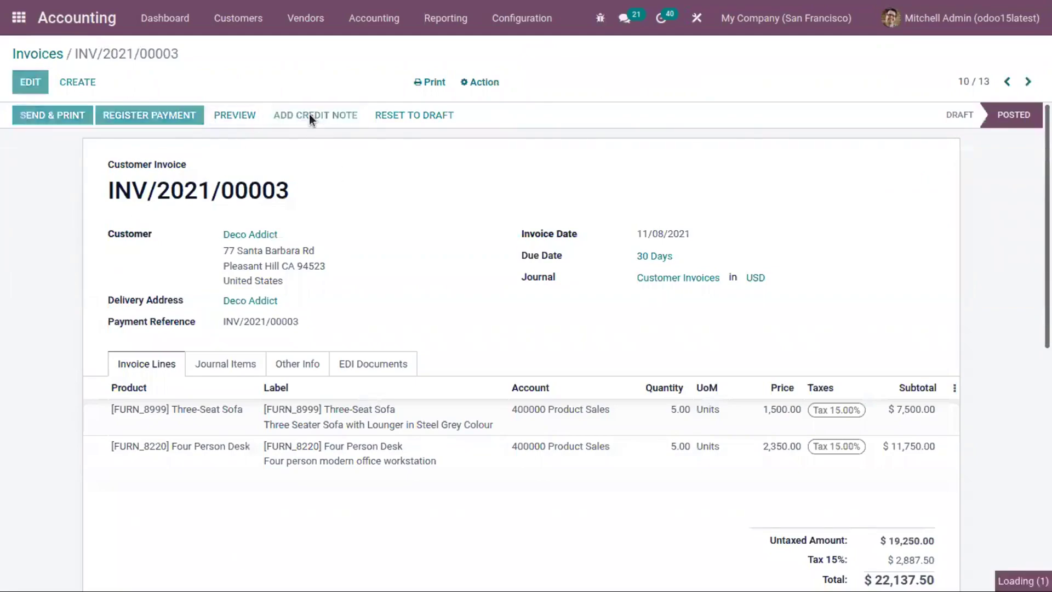
pyautogui.click(309, 112)
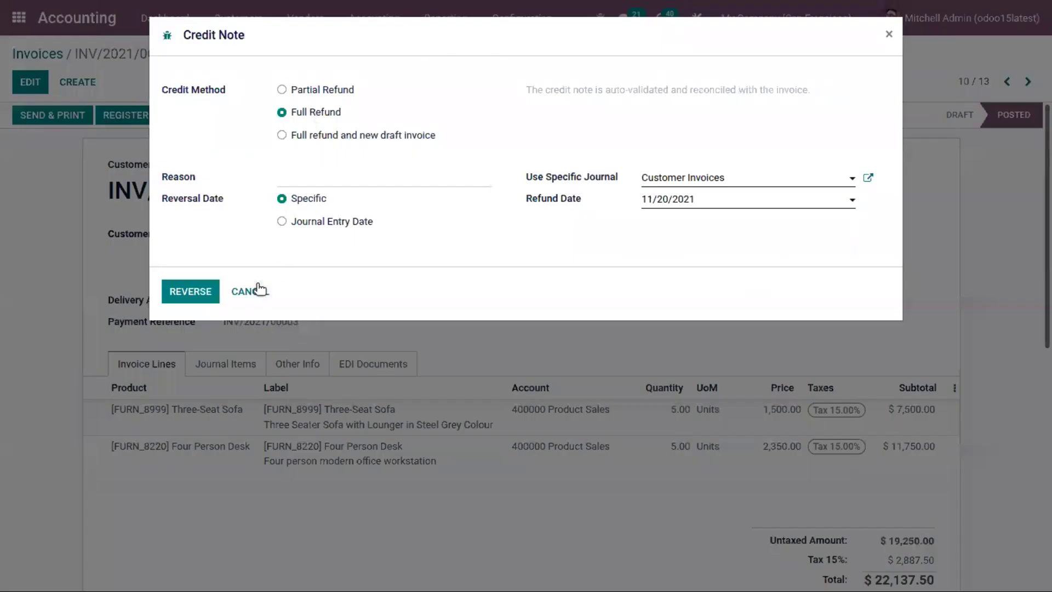
pyautogui.click(193, 293)
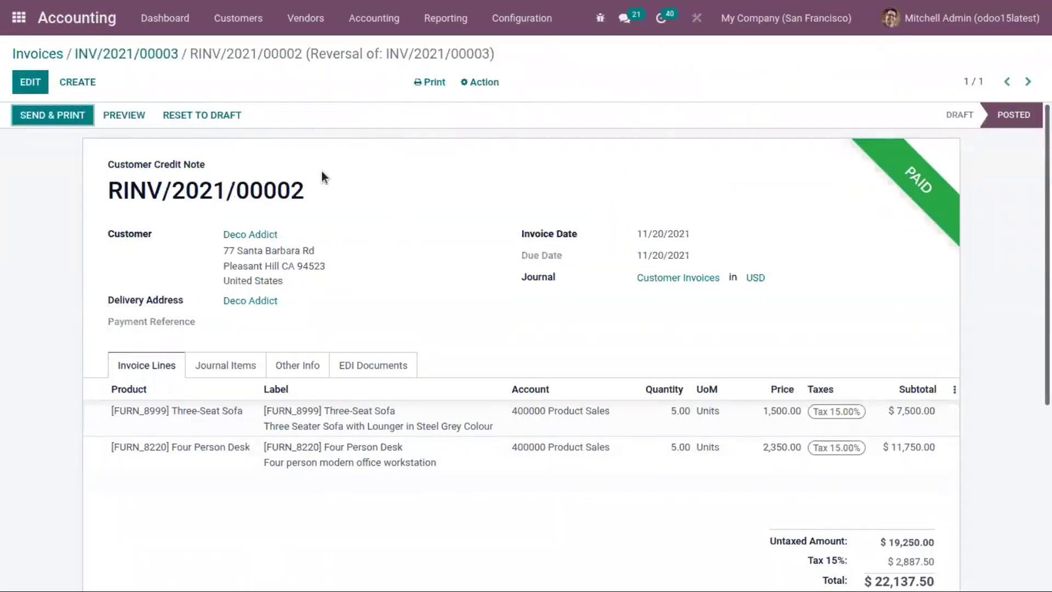
# - Examine the full-refund credit note's status, product lines, totals and payment section
pyautogui.moveTo(1046, 328); pyautogui.dragTo(1047, 398)
pyautogui.scroll(3, 1012, 288)
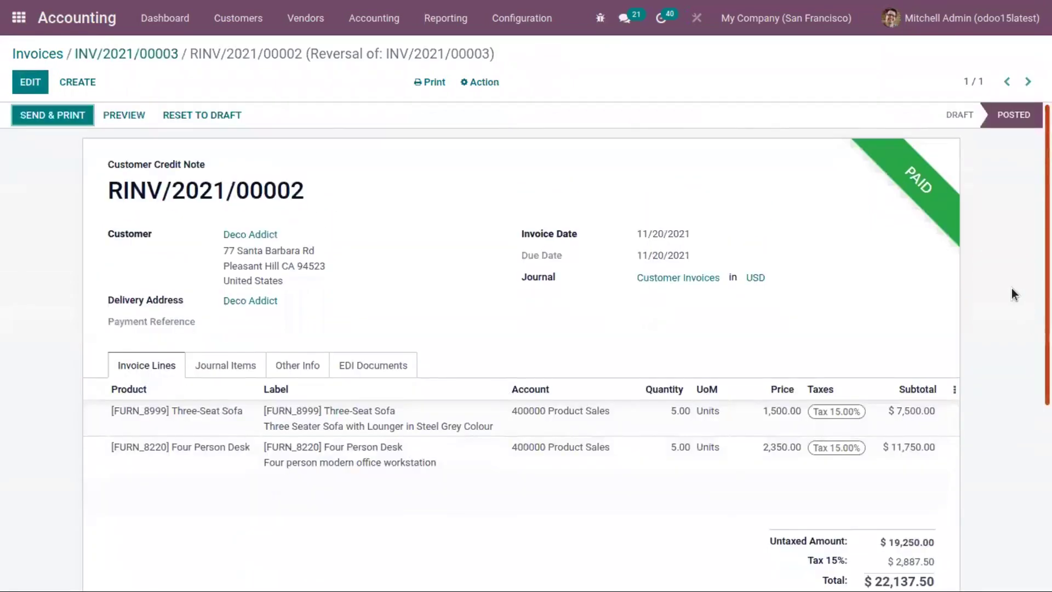
pyautogui.scroll(-1, 1021, 331)
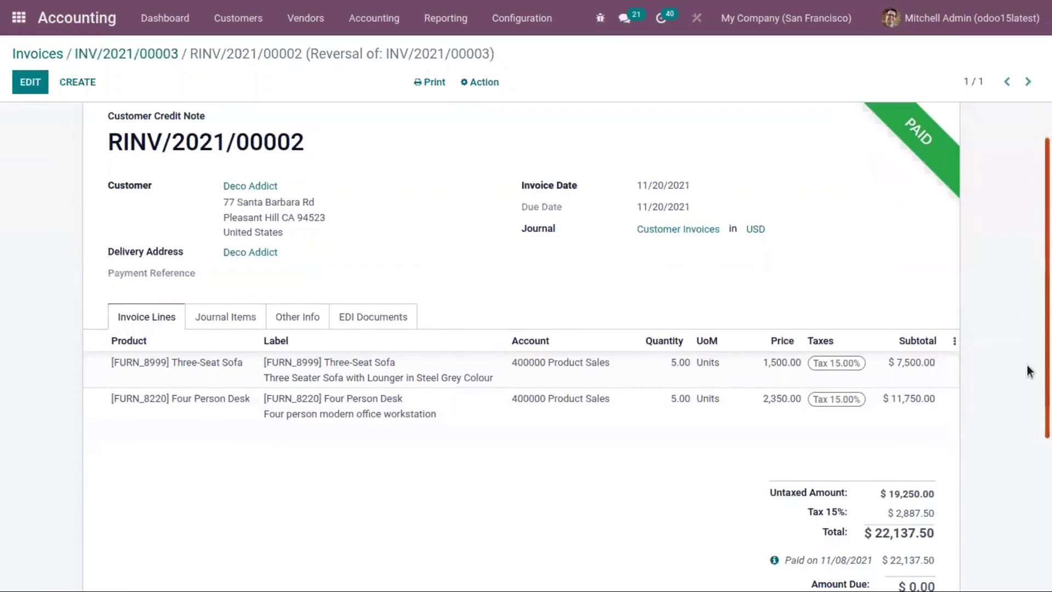
pyautogui.scroll(1, 1022, 343)
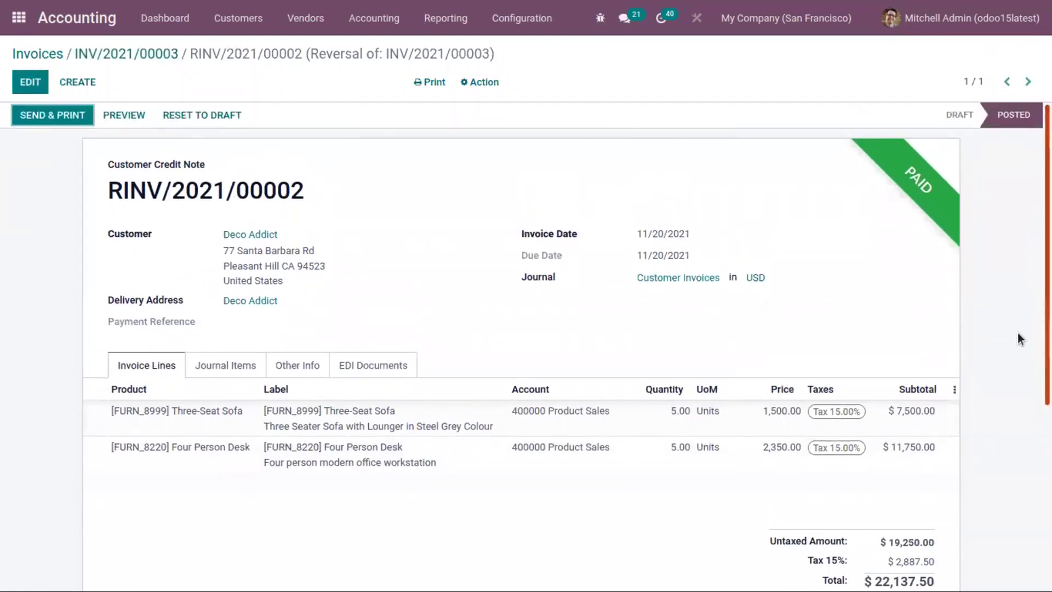
pyautogui.scroll(-1, 1018, 334)
pyautogui.scroll(1, 1020, 369)
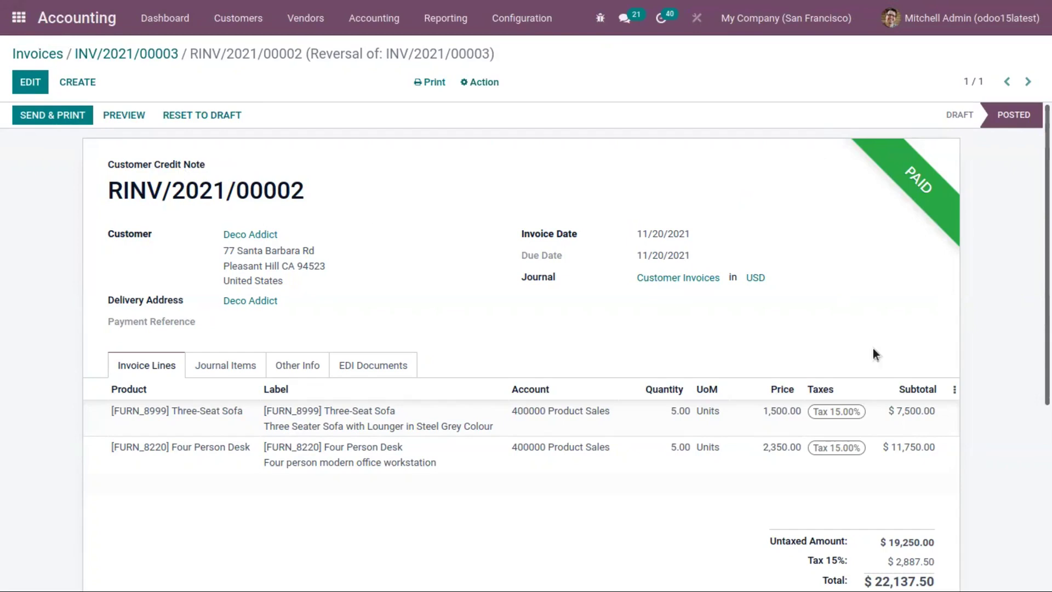
pyautogui.scroll(-5, 835, 418)
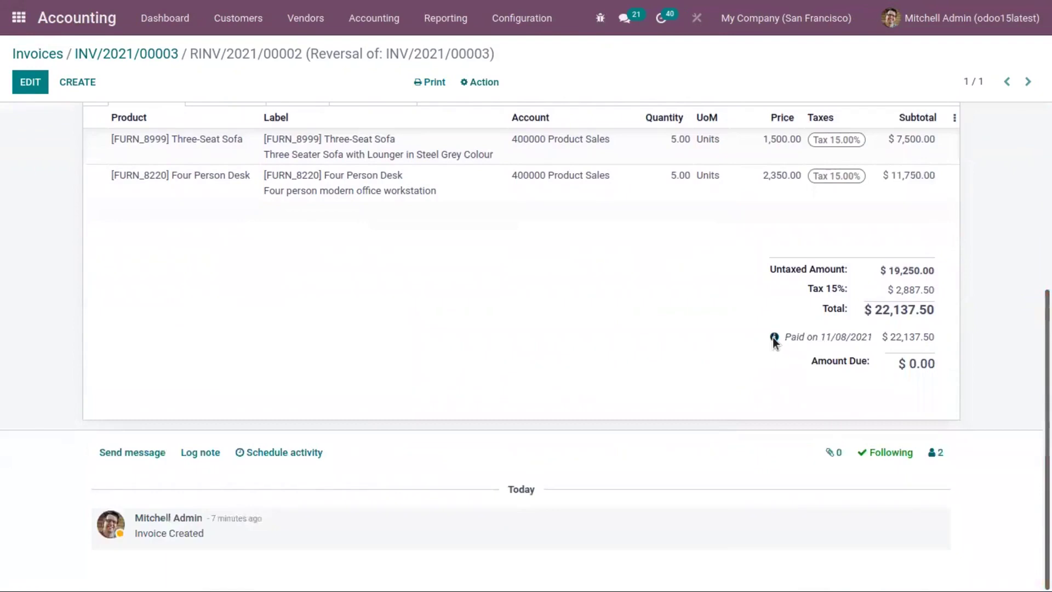
# - Show the payment information on the full-refund credit note and unreconcile it from the original invoice
pyautogui.click(774, 337)
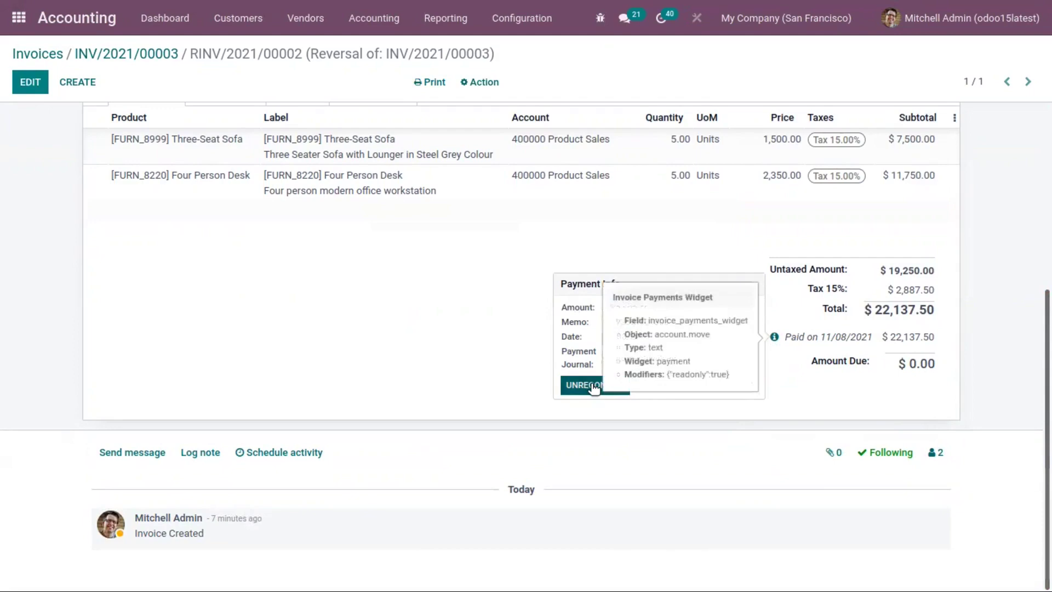
pyautogui.scroll(5, 521, 328)
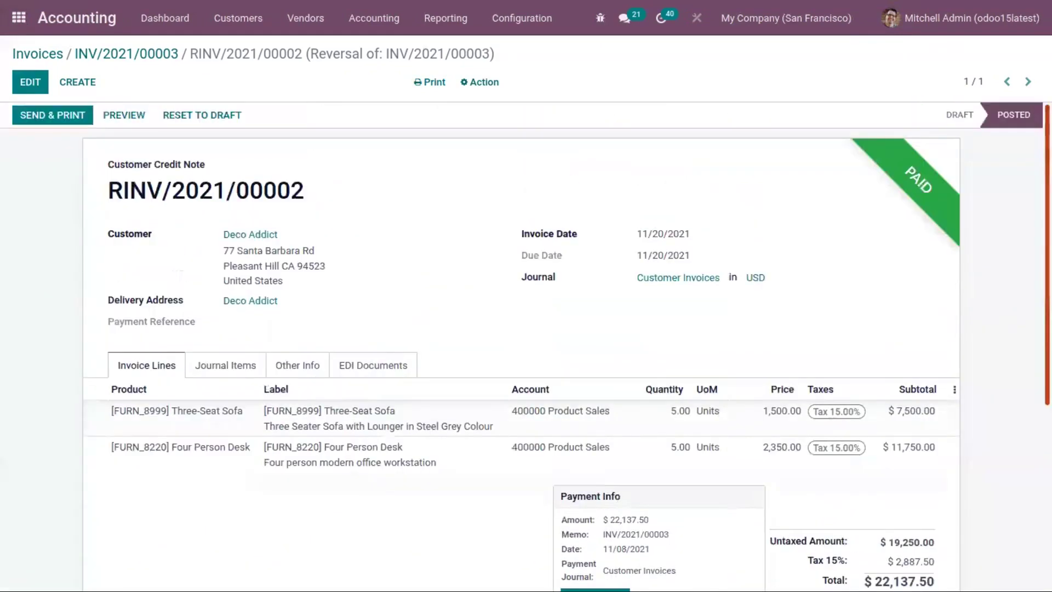
pyautogui.scroll(-5, 520, 328)
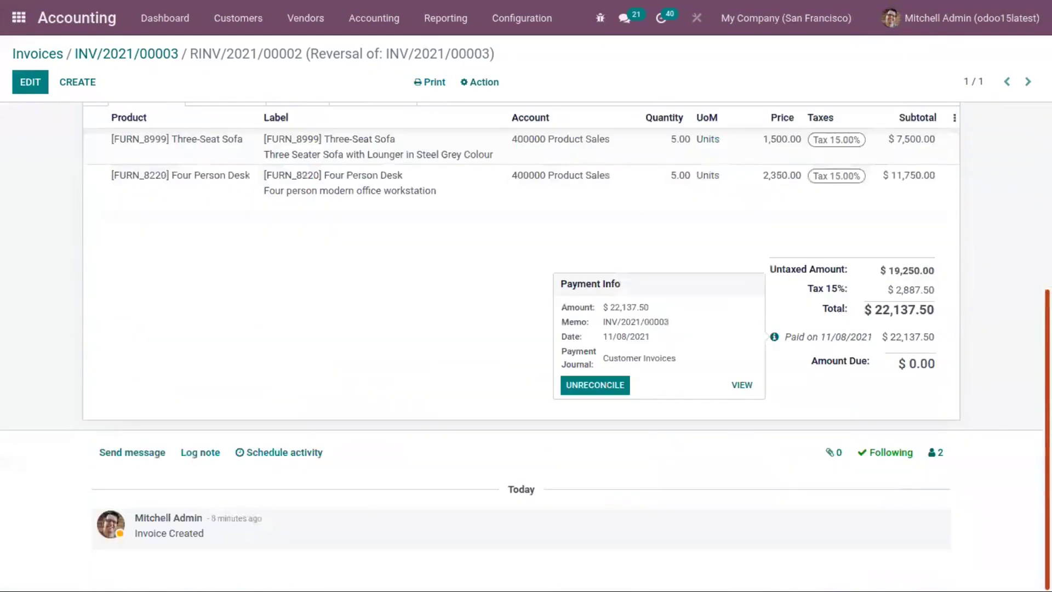
pyautogui.click(586, 385)
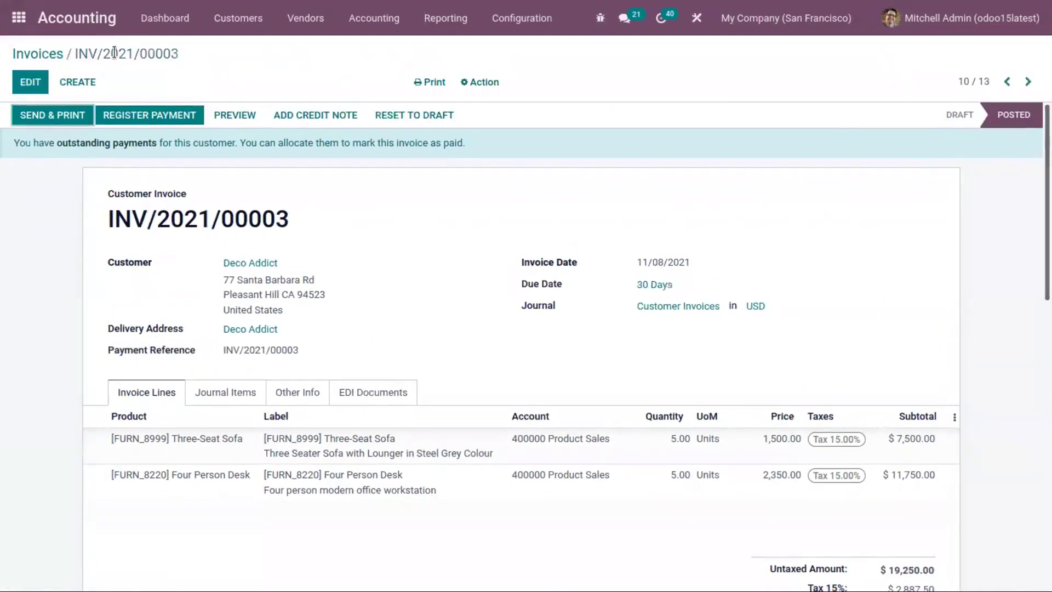
# - Reverse Azure Interior's invoice INV/2021/00001 using Full refund and new draft invoice, with the Specific refund date 11/20/2021
pyautogui.click(39, 54)
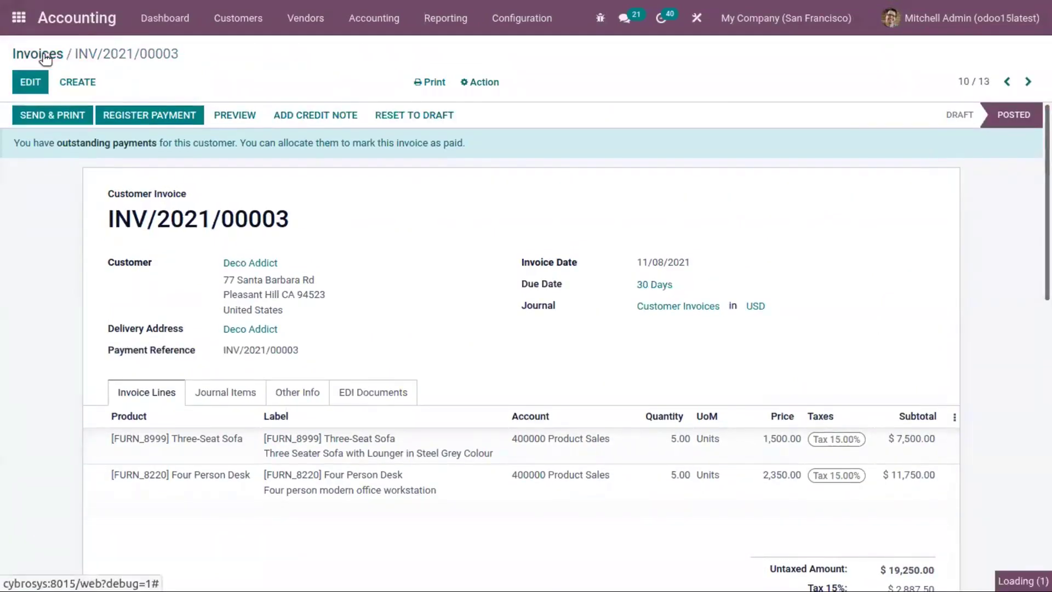
pyautogui.scroll(-3, 387, 507)
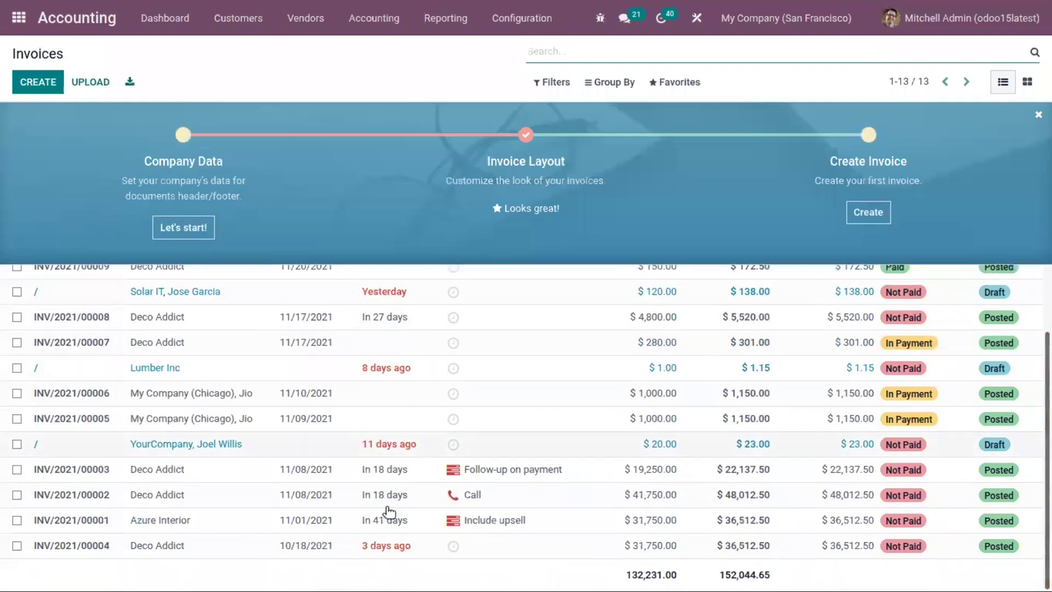
pyautogui.click(208, 518)
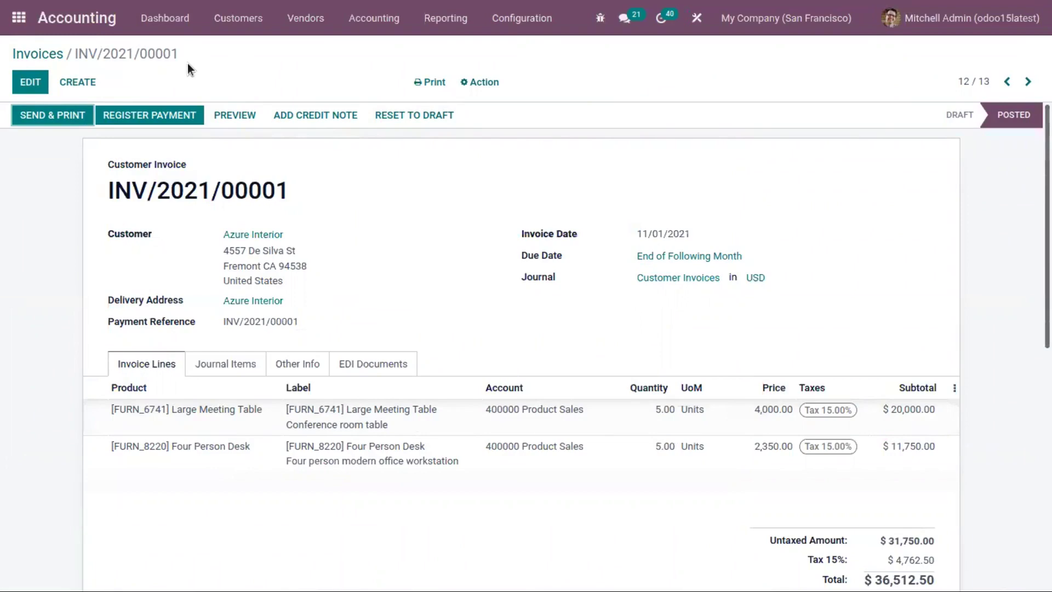
pyautogui.click(289, 115)
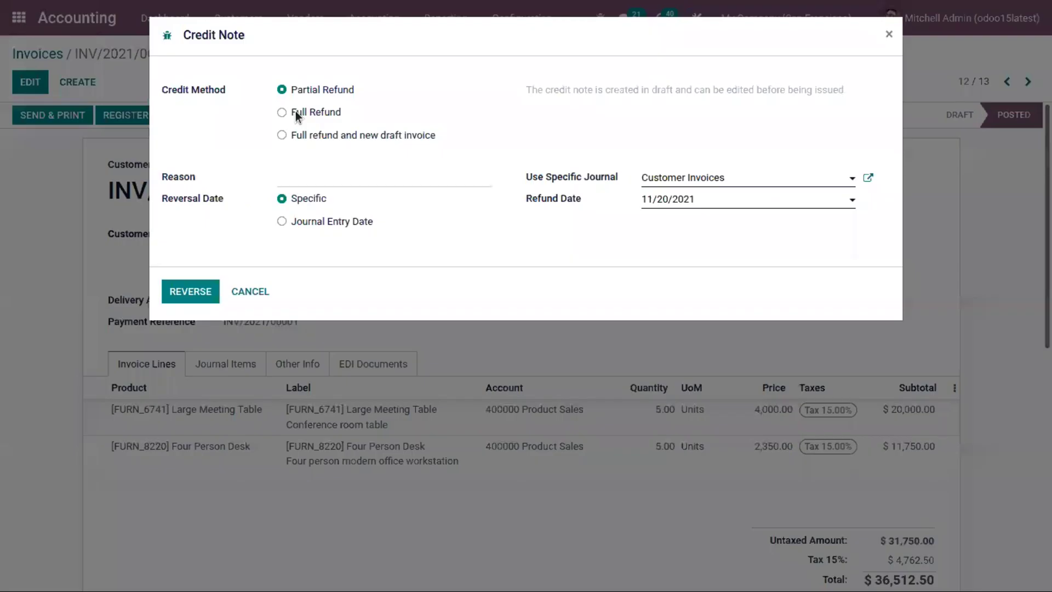
pyautogui.click(335, 137)
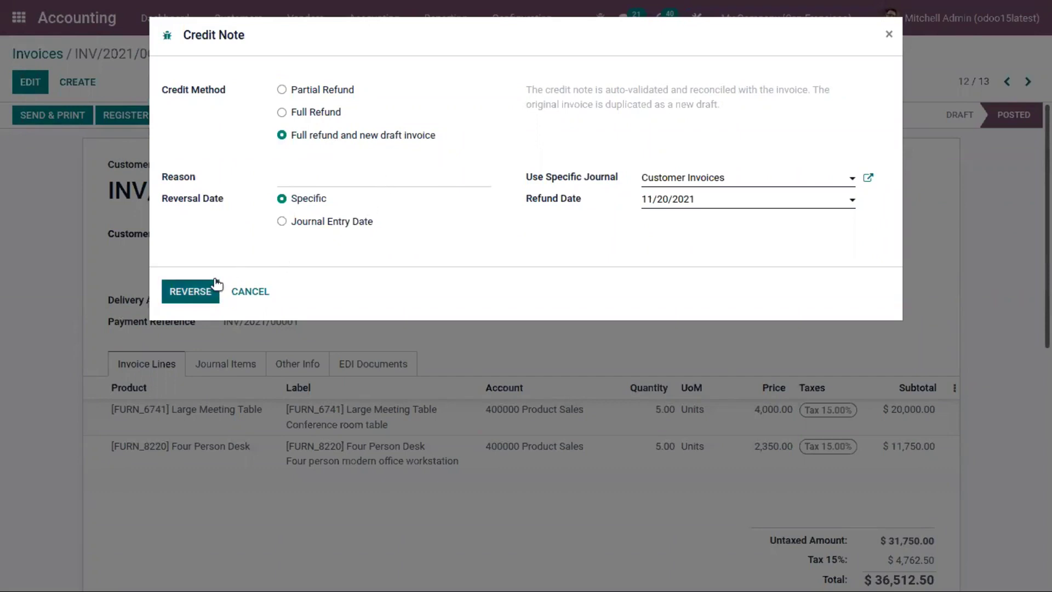
pyautogui.click(195, 291)
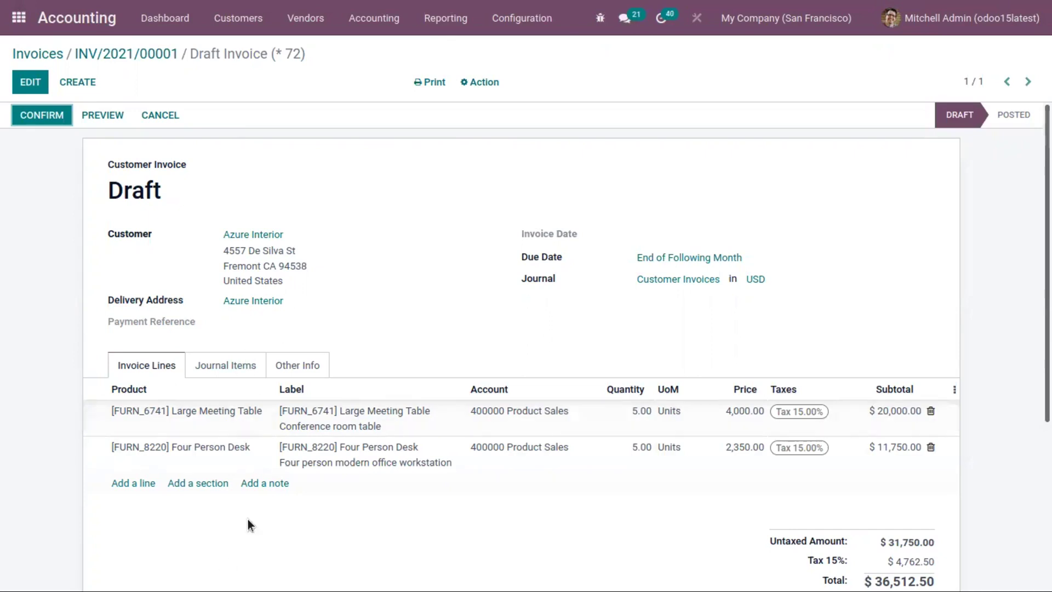
# - Set the Four Person Desk quantity to 3 on the new draft invoice and confirm the invoice
pyautogui.hotkey('alt', 'a')
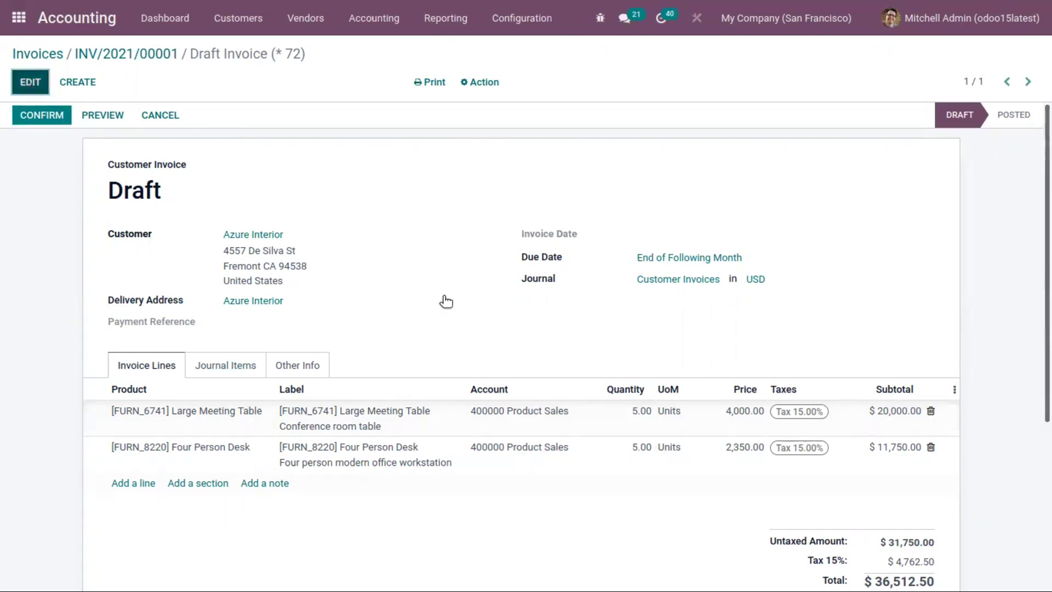
pyautogui.click(642, 447)
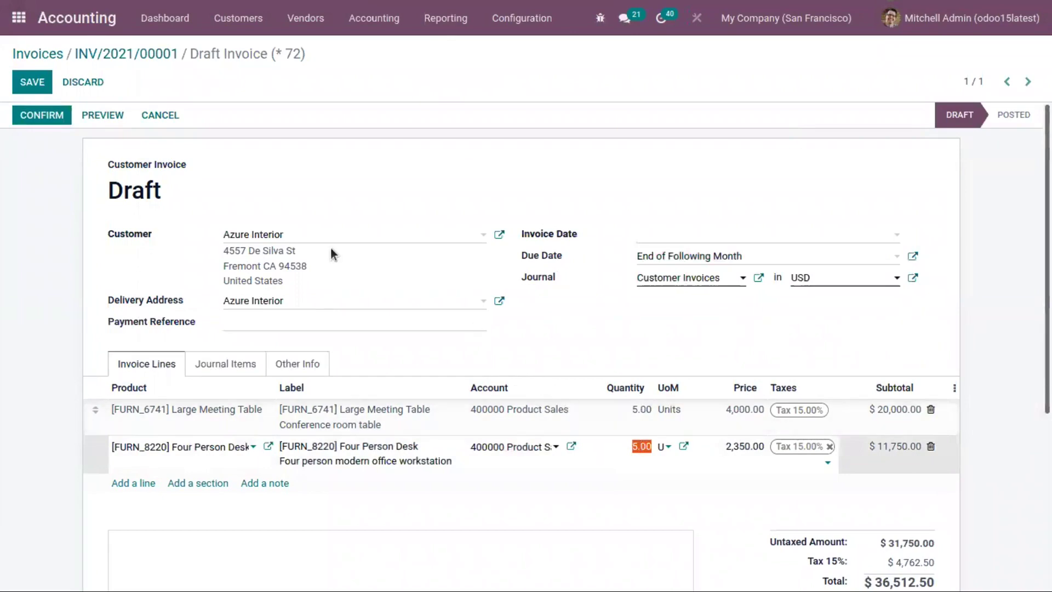
pyautogui.write('3')
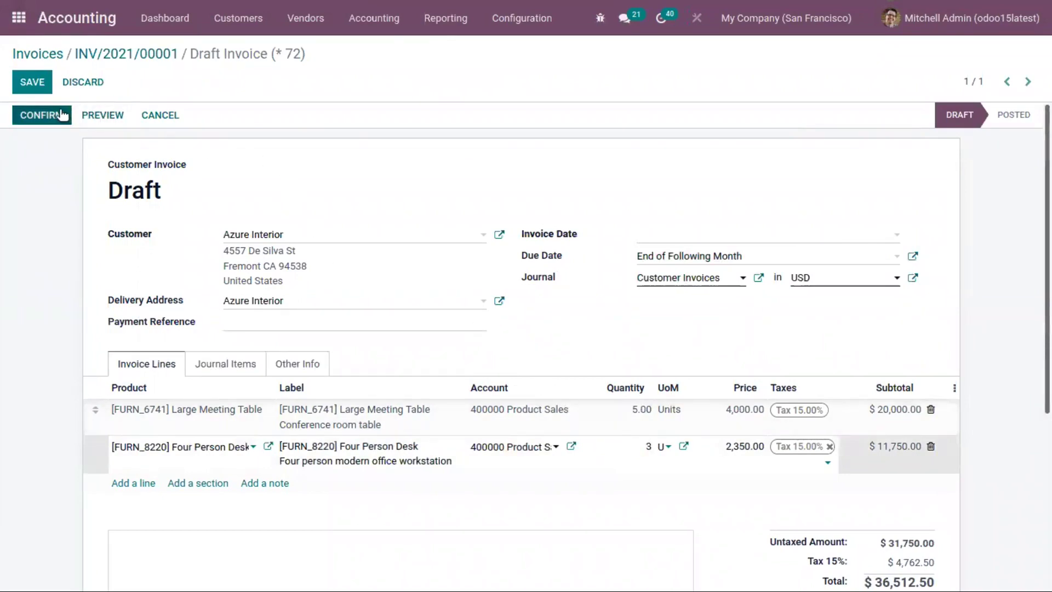
pyautogui.click(62, 114)
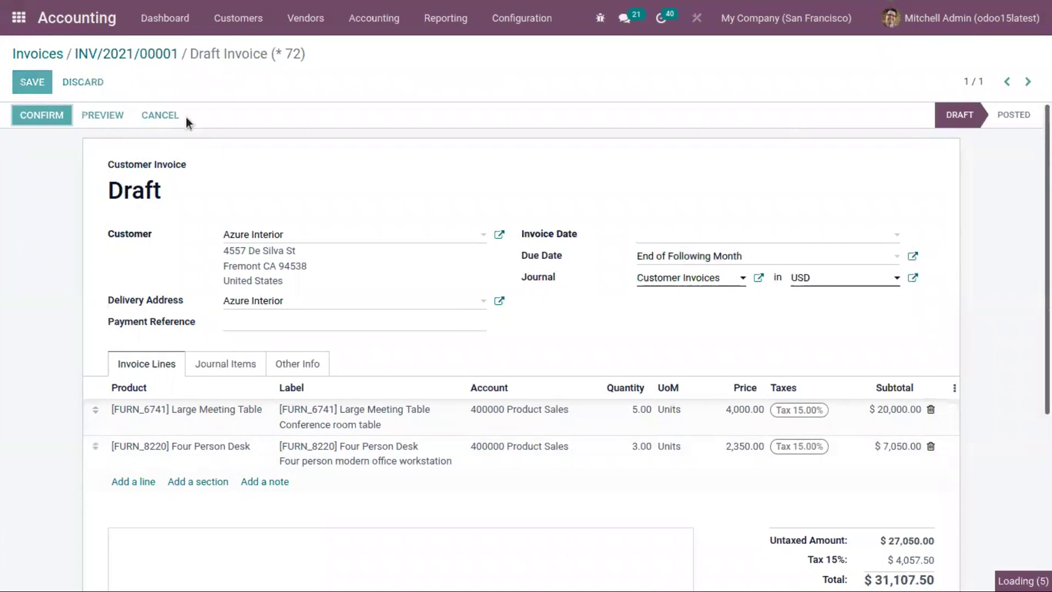